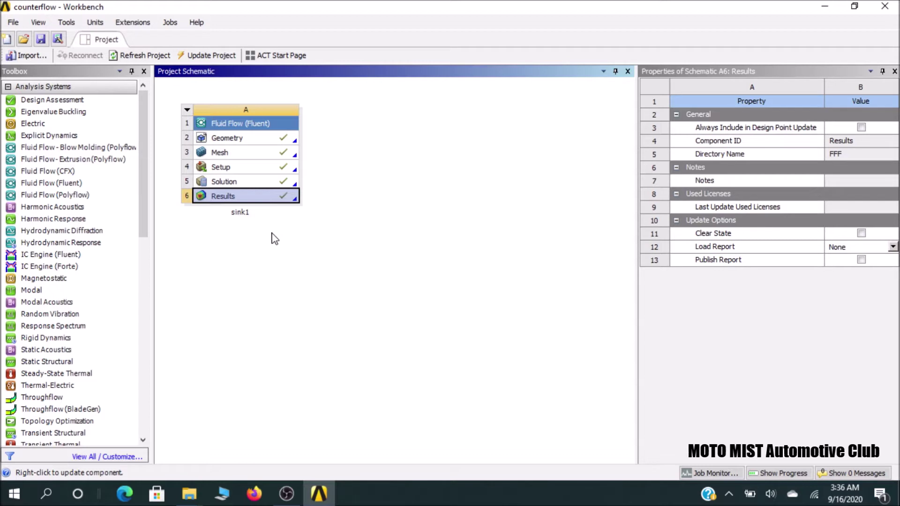
Launch CFD-Post from the sink1 Results cell (A6) in the Project Schematic.
{"action": "double_click", "coordinate": [263, 199]}
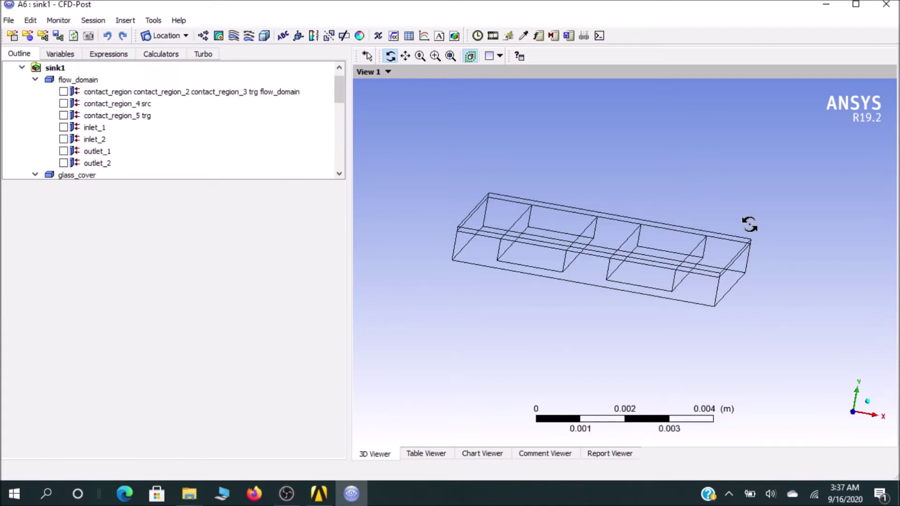
Rotate the sink model to a lower viewing angle and open the Location list.
{"action": "left_click_drag", "start_coordinate": [747, 307], "coordinate": [727, 315]}
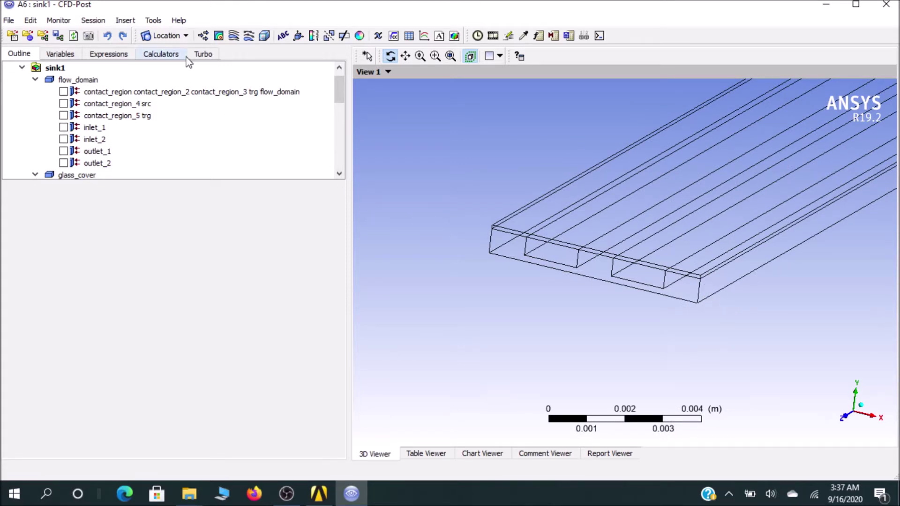
{"action": "left_click", "coordinate": [186, 36]}
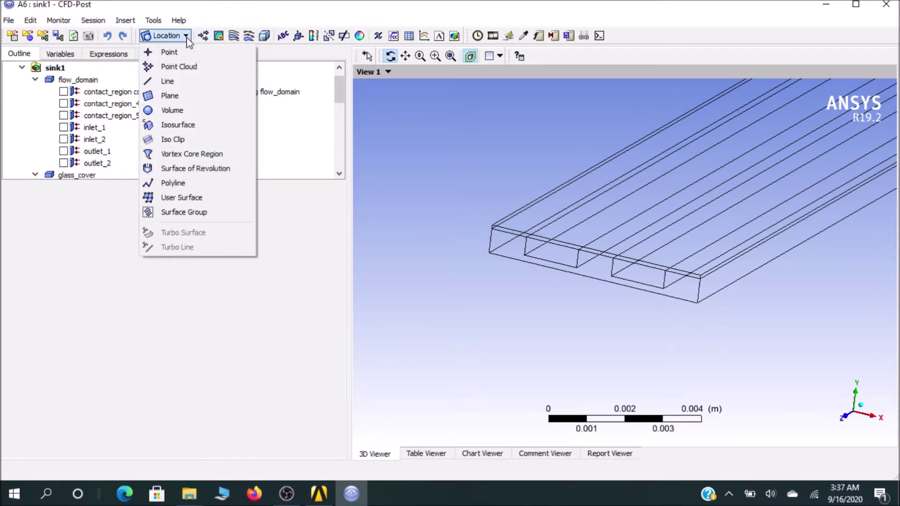
Insert Plane 1 defined by Three Points at y = 0.0004167 through mid-channel.
{"action": "left_click", "coordinate": [170, 96]}
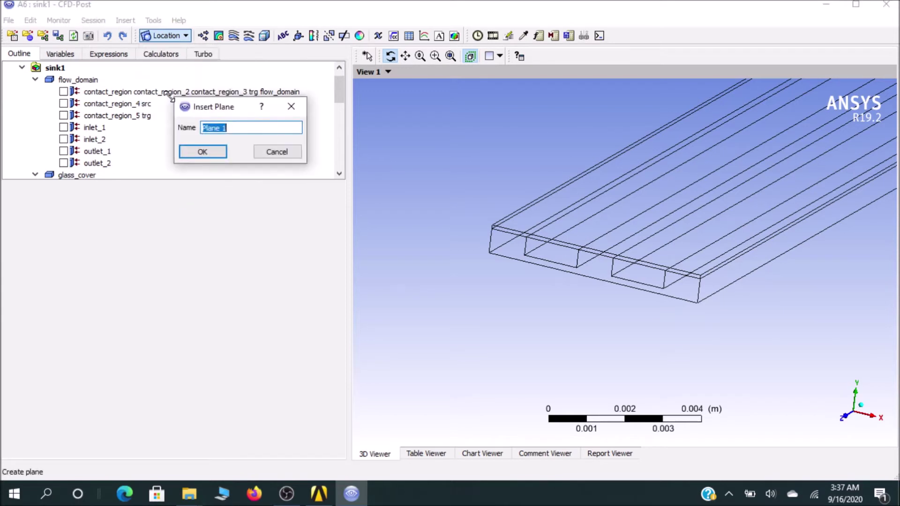
{"action": "left_click", "coordinate": [197, 152]}
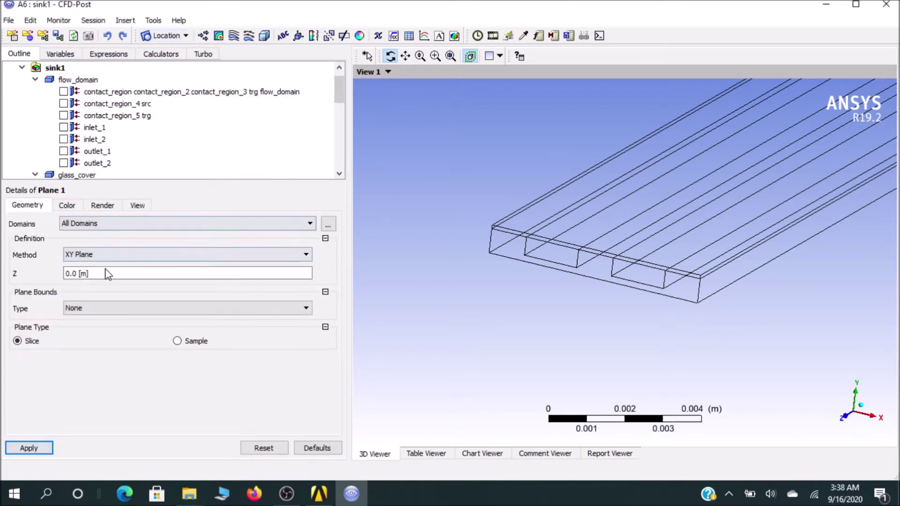
{"action": "left_click", "coordinate": [143, 257]}
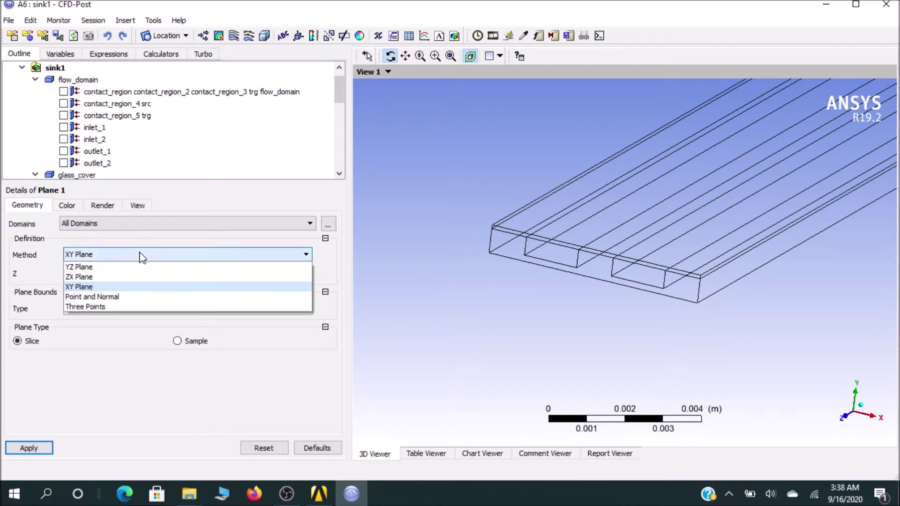
{"action": "left_click", "coordinate": [130, 306]}
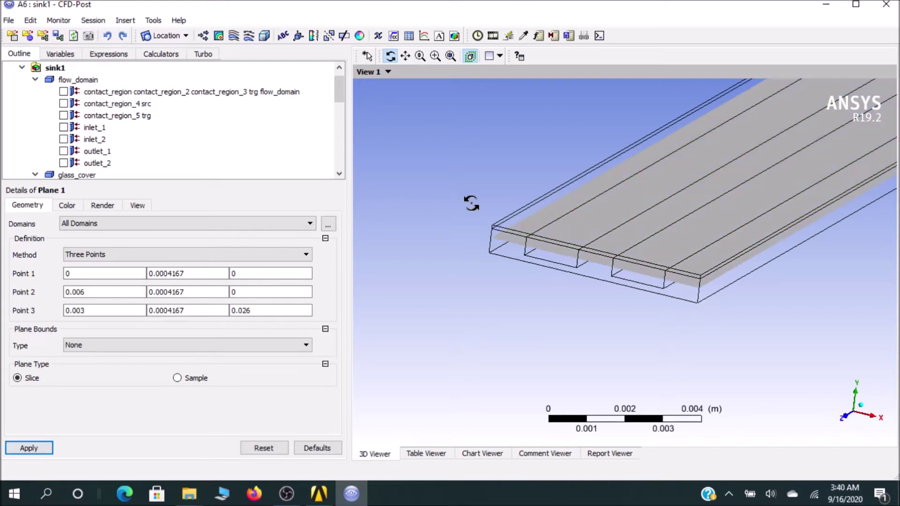
{"action": "scroll", "coordinate": [629, 233], "scroll_direction": "down", "scroll_amount": 3}
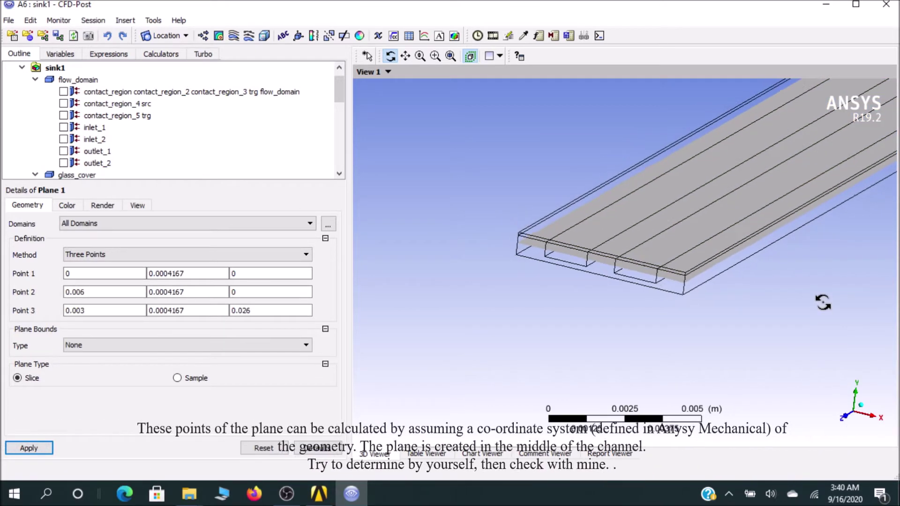
{"action": "scroll", "coordinate": [823, 302], "scroll_direction": "down", "scroll_amount": 5}
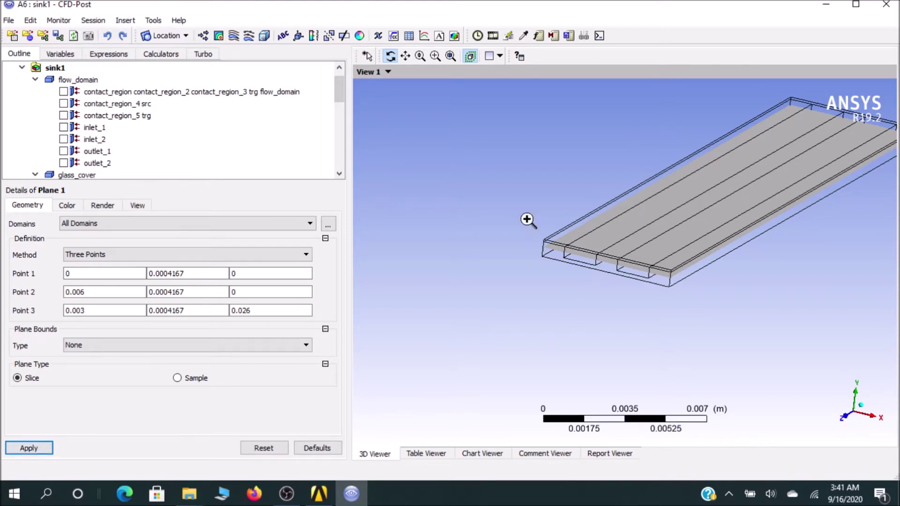
Zoom in on the front end of the channels around the new slice.
{"action": "right_click_drag", "start_coordinate": [529, 221], "coordinate": [737, 281]}
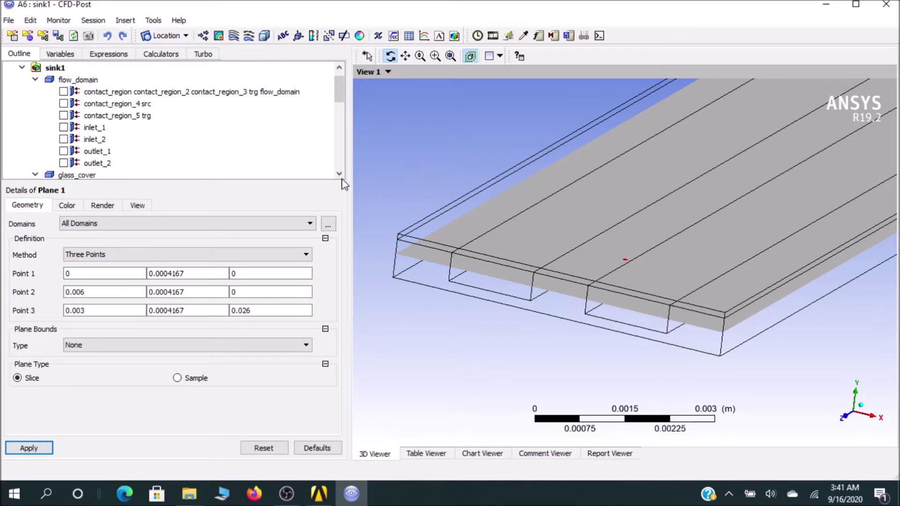
{"action": "left_click_drag", "start_coordinate": [344, 101], "coordinate": [344, 163]}
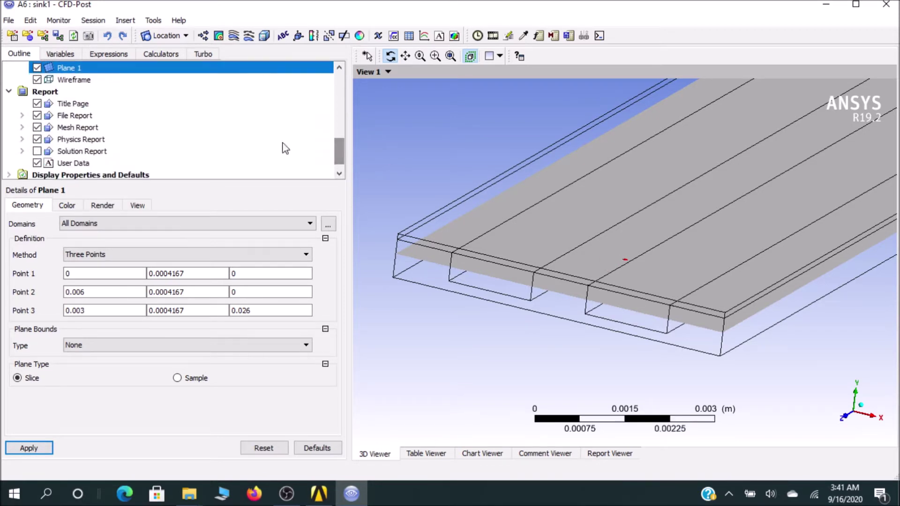
{"action": "left_click", "coordinate": [219, 36]}
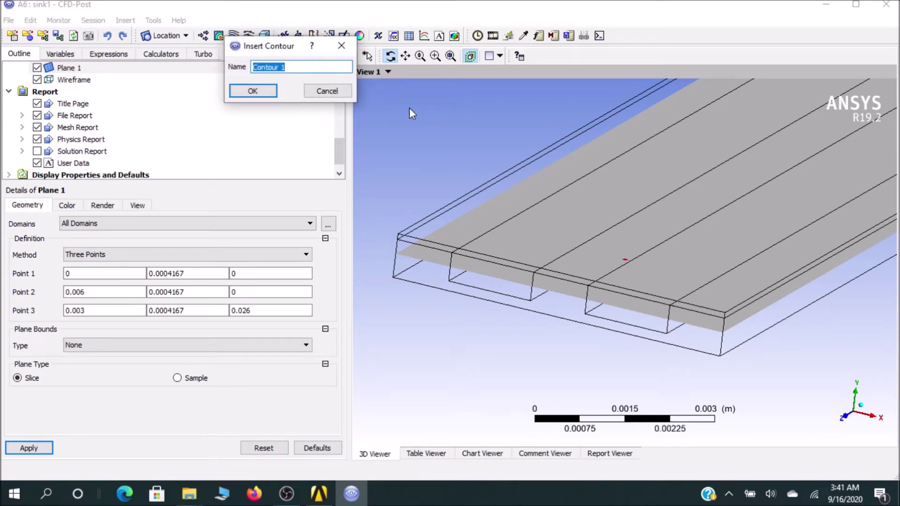
Name the new contour 'vel contour' and place it on Plane 1.
{"action": "key", "text": "BackSpace"}
{"action": "type", "text": "vel c"}
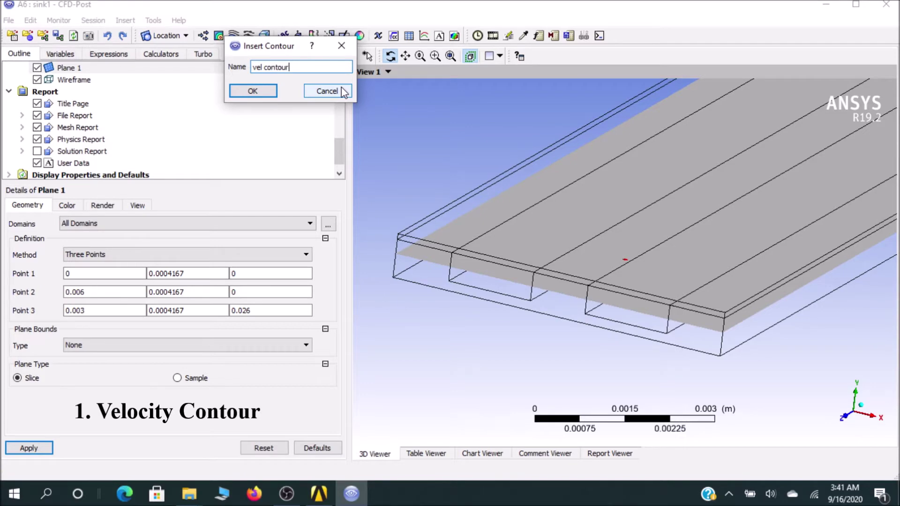
{"action": "key", "text": "Return"}
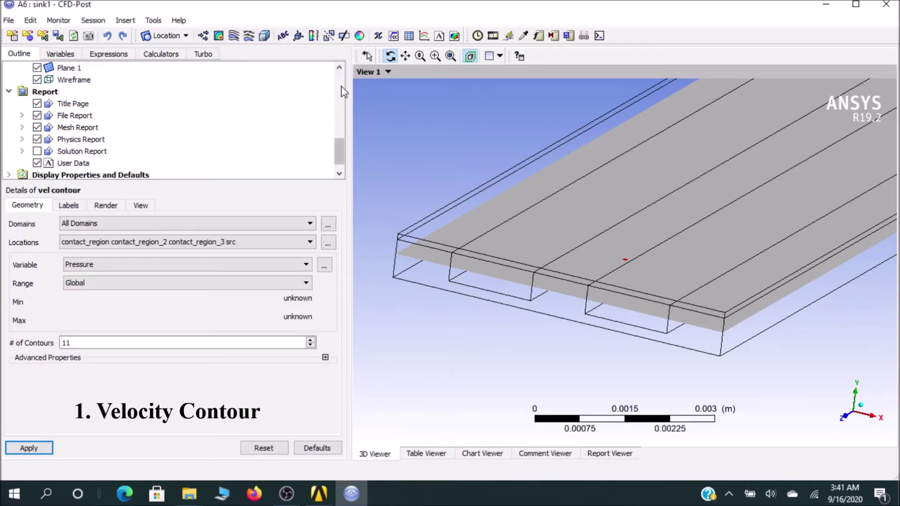
{"action": "mouse_move", "coordinate": [251, 241]}
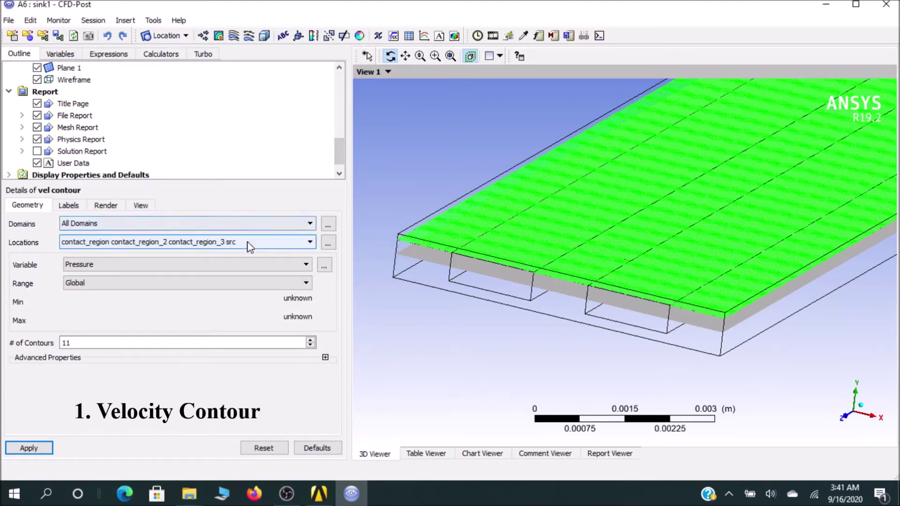
{"action": "left_click", "coordinate": [292, 249]}
{"action": "scroll", "coordinate": [164, 331], "scroll_direction": "down", "scroll_amount": 2}
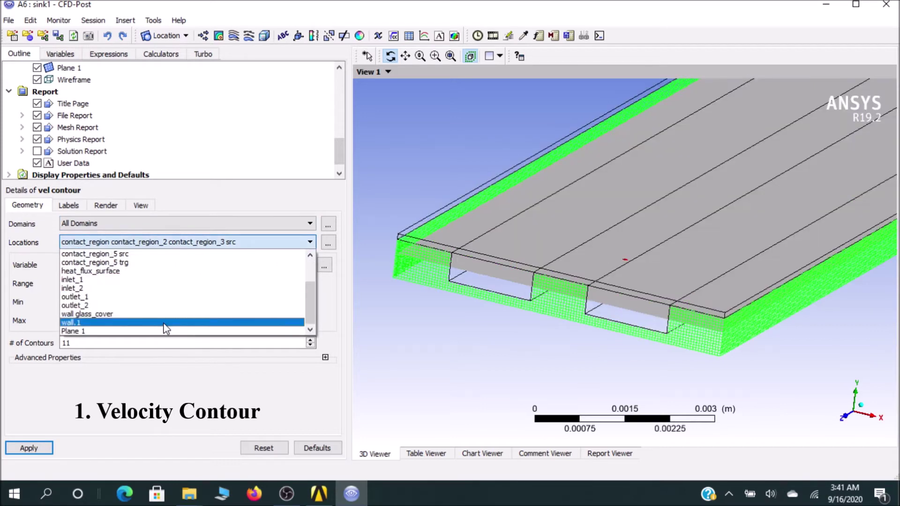
{"action": "left_click", "coordinate": [163, 331]}
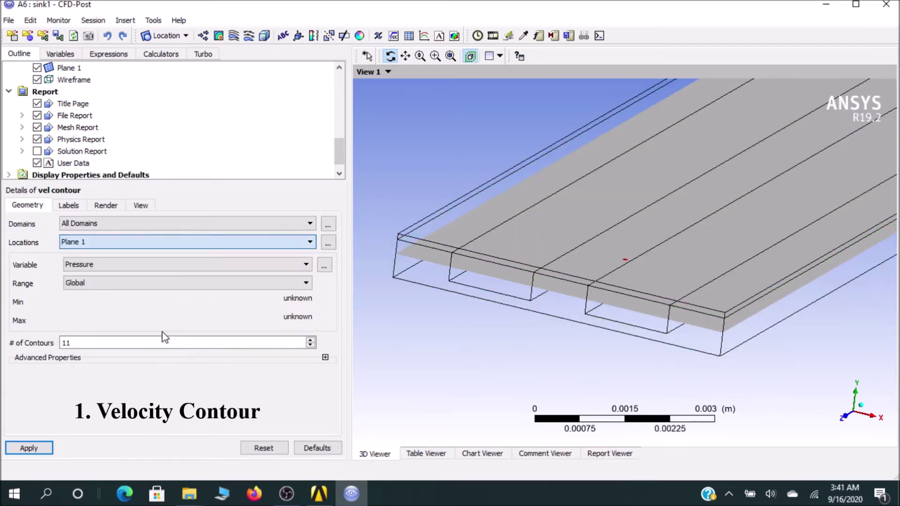
Plot Velocity on the contour with 110 contour levels and apply it.
{"action": "left_click", "coordinate": [192, 266]}
{"action": "scroll", "coordinate": [162, 318], "scroll_direction": "down", "scroll_amount": 7}
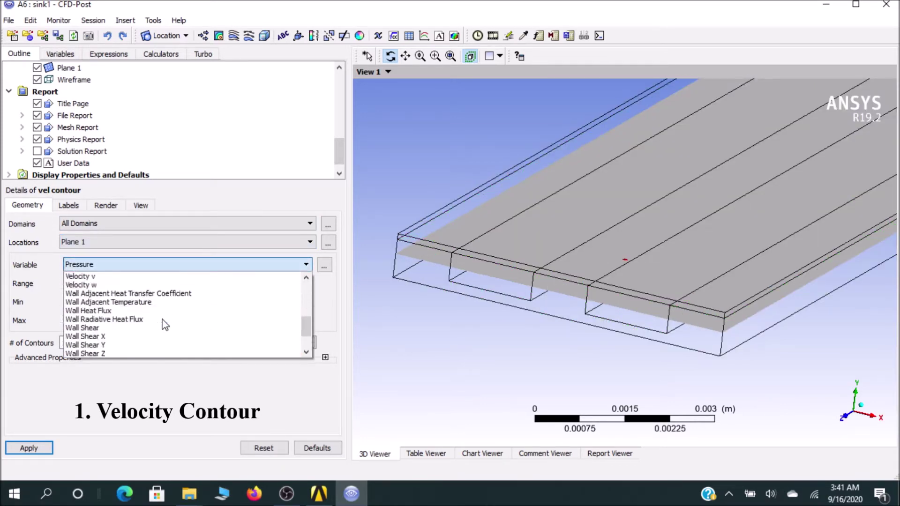
{"action": "scroll", "coordinate": [165, 322], "scroll_direction": "up", "scroll_amount": 3}
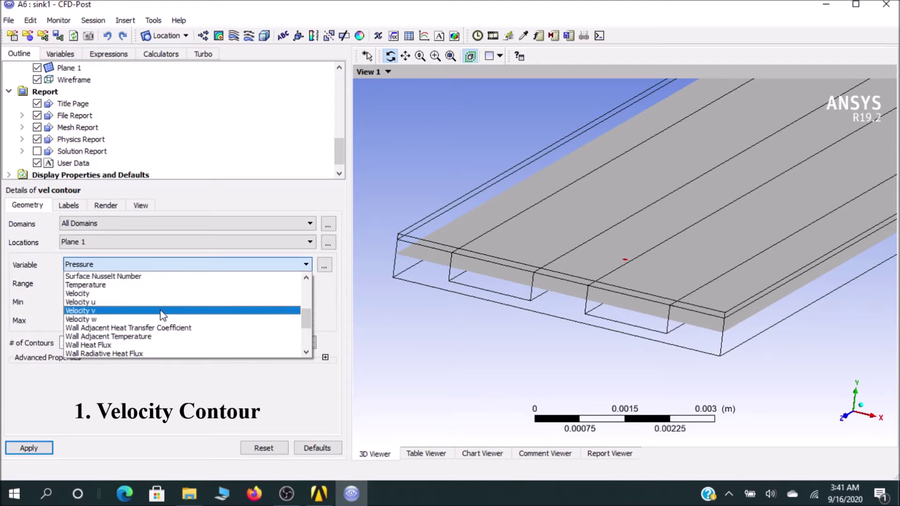
{"action": "left_click", "coordinate": [145, 295]}
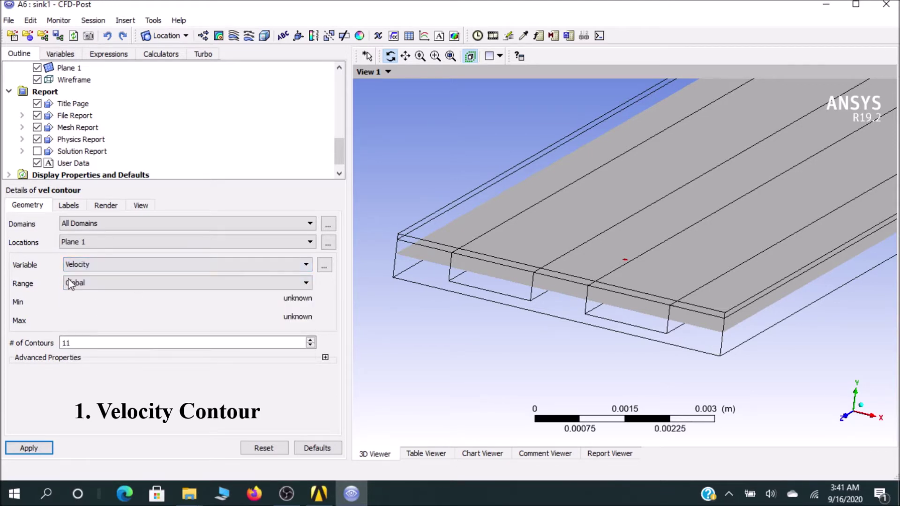
{"action": "type", "text": "0"}
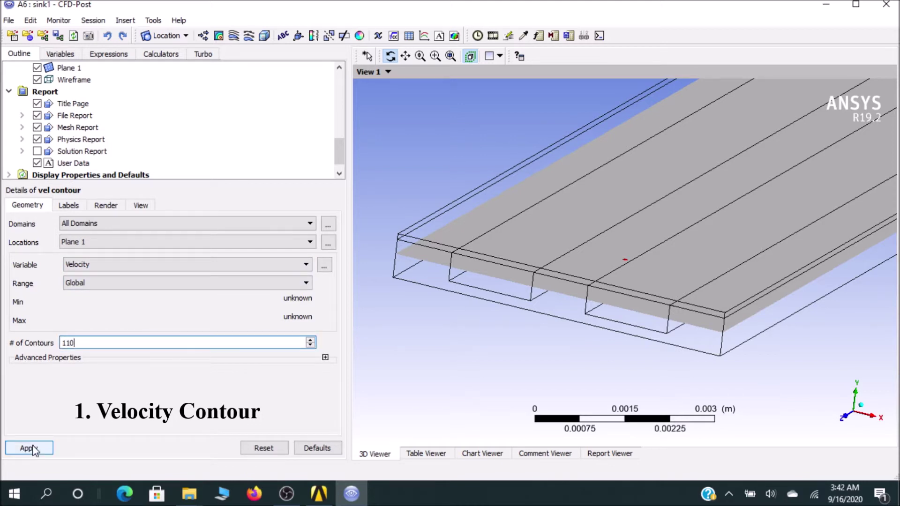
{"action": "left_click", "coordinate": [29, 448]}
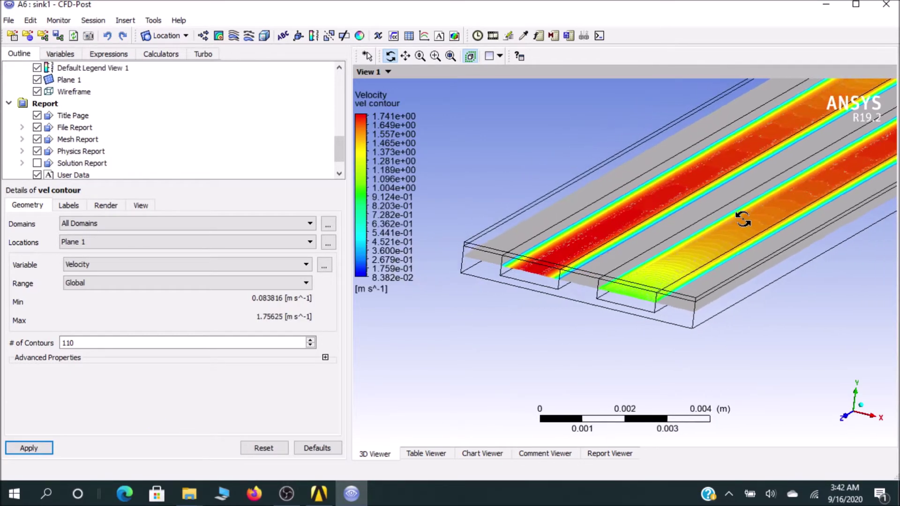
Look straight down onto the slice and zoom out until both channels fit.
{"action": "left_click", "coordinate": [863, 403]}
{"action": "left_click", "coordinate": [863, 403]}
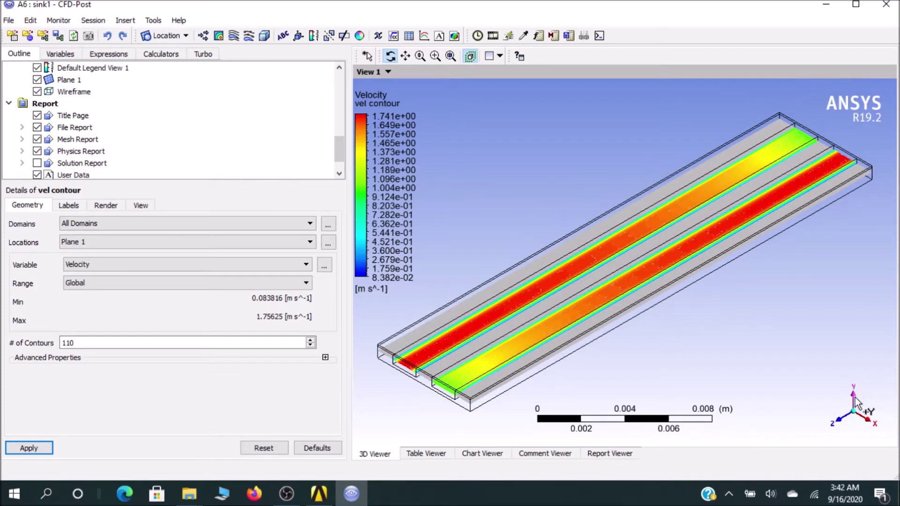
{"action": "left_click", "coordinate": [854, 396]}
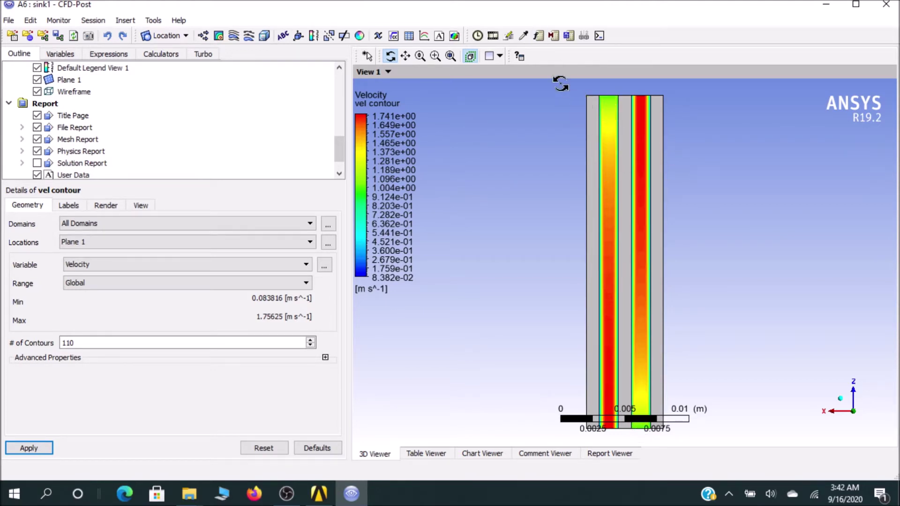
{"action": "right_click_drag", "start_coordinate": [562, 81], "coordinate": [694, 151]}
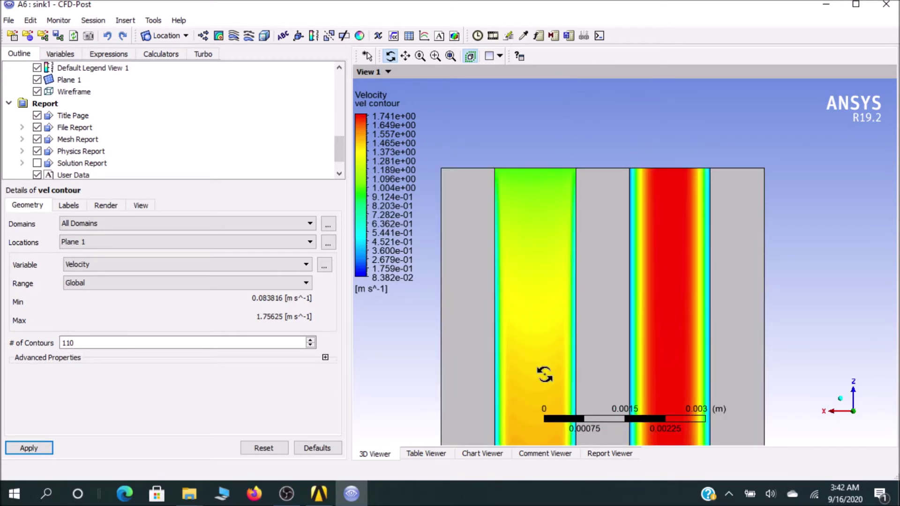
{"action": "scroll", "coordinate": [662, 219], "scroll_direction": "down", "scroll_amount": 5}
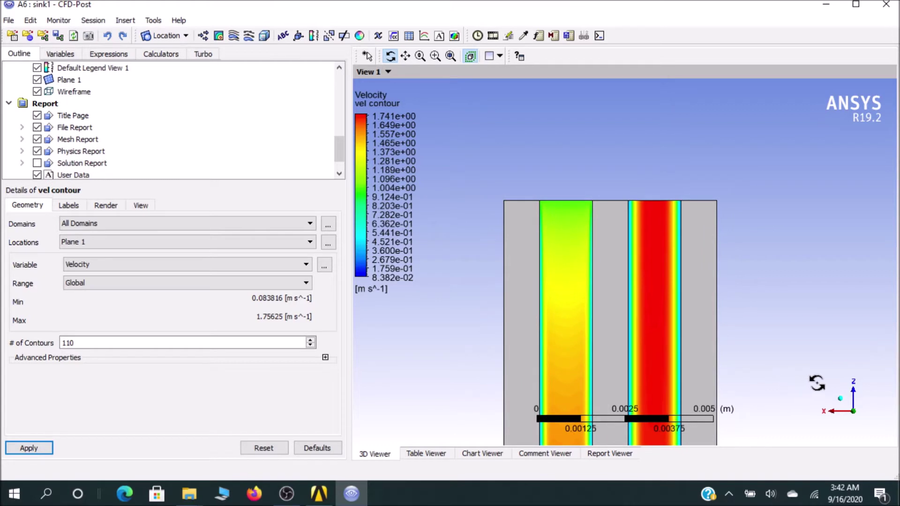
{"action": "scroll", "coordinate": [834, 416], "scroll_direction": "down", "scroll_amount": 1}
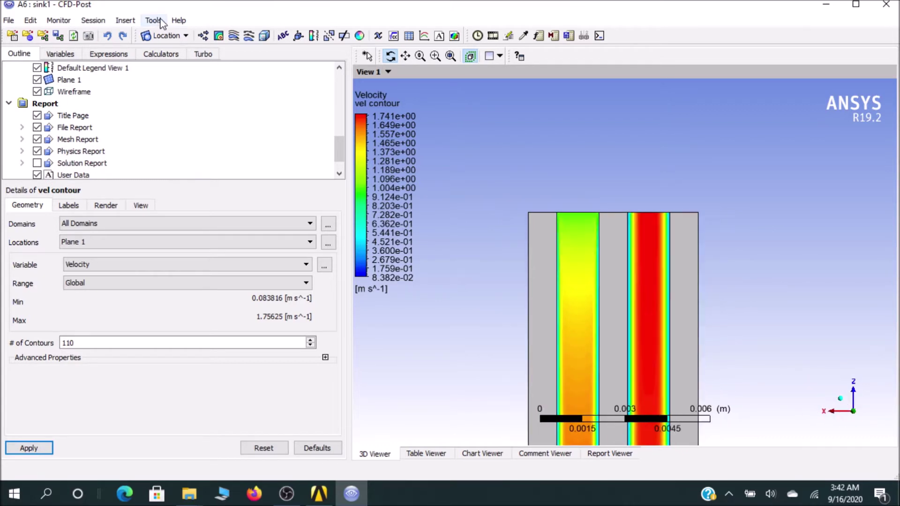
Create a new contour named 'pressure' located on Plane 1.
{"action": "left_click", "coordinate": [219, 36]}
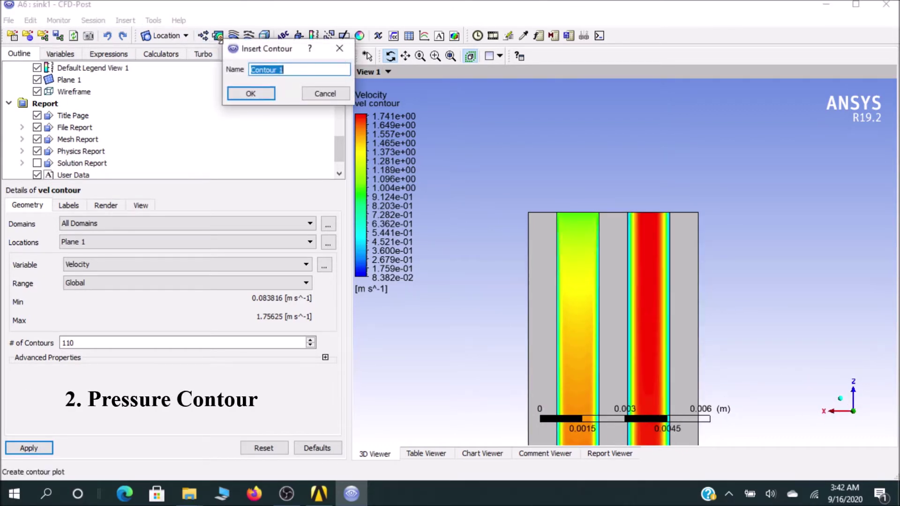
{"action": "key", "text": "BackSpace"}
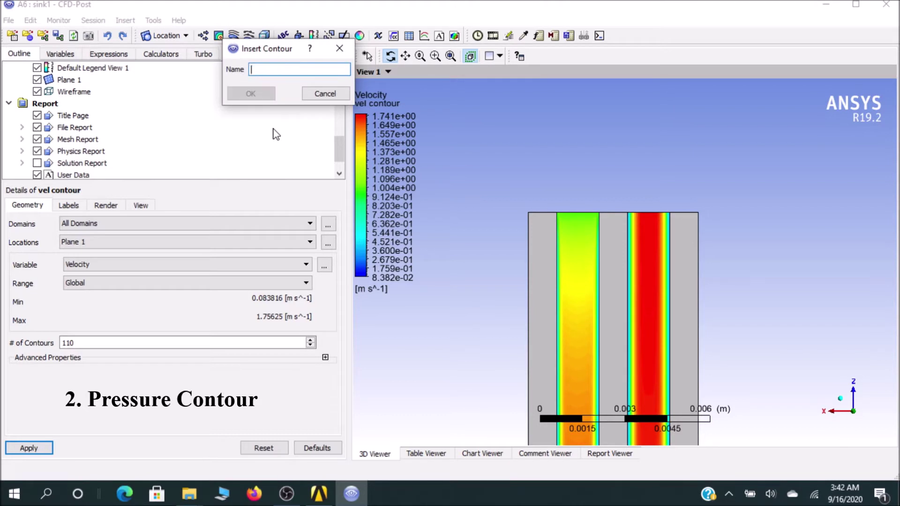
{"action": "type", "text": "pressure"}
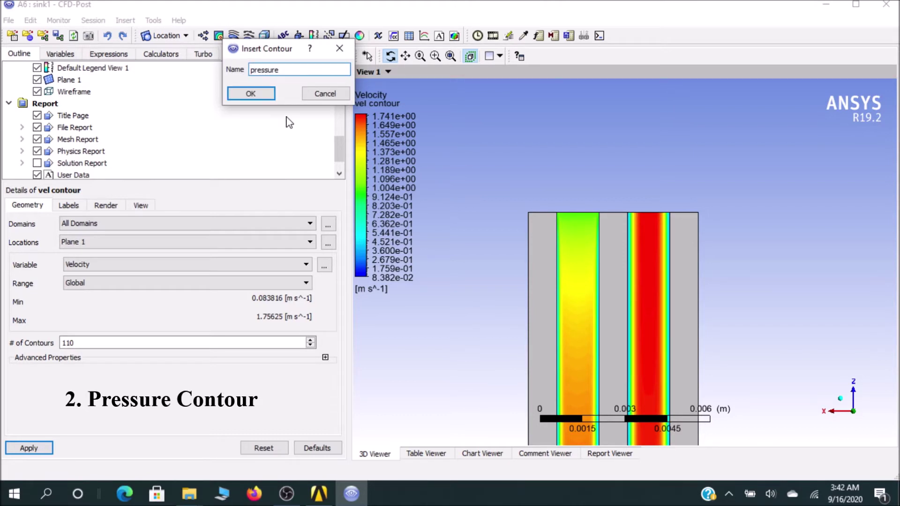
{"action": "left_click", "coordinate": [256, 89]}
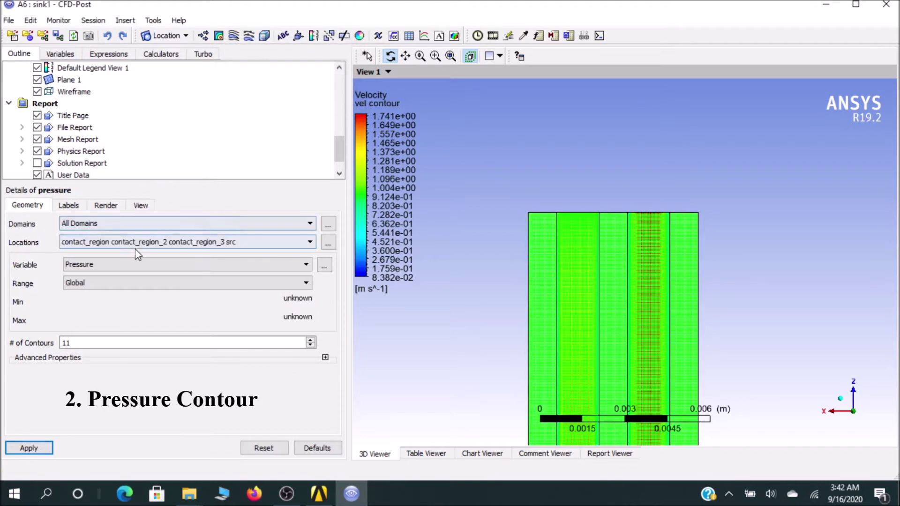
{"action": "left_click", "coordinate": [136, 242]}
{"action": "scroll", "coordinate": [127, 332], "scroll_direction": "down", "scroll_amount": 2}
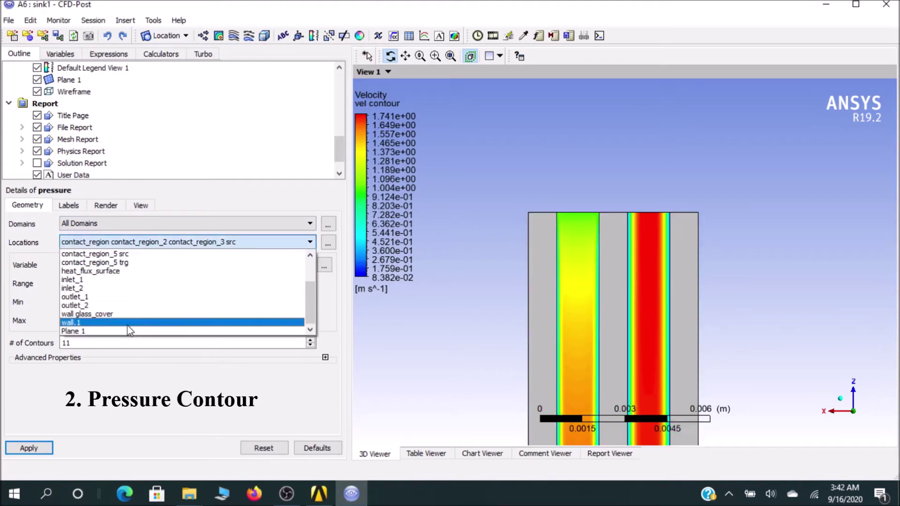
{"action": "left_click", "coordinate": [96, 331]}
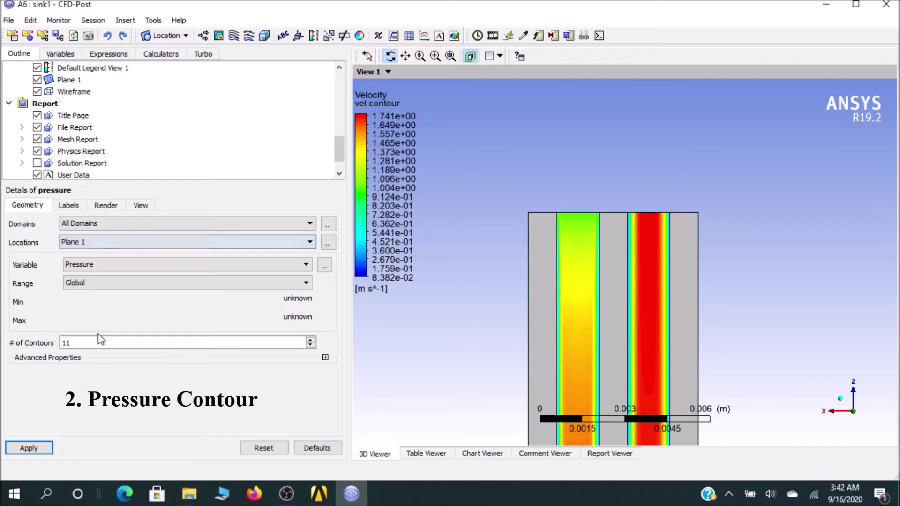
Hide vel contour and apply Pressure with 110 levels to the new contour.
{"action": "scroll", "coordinate": [99, 143], "scroll_direction": "down", "scroll_amount": 1}
{"action": "scroll", "coordinate": [101, 139], "scroll_direction": "up", "scroll_amount": 2}
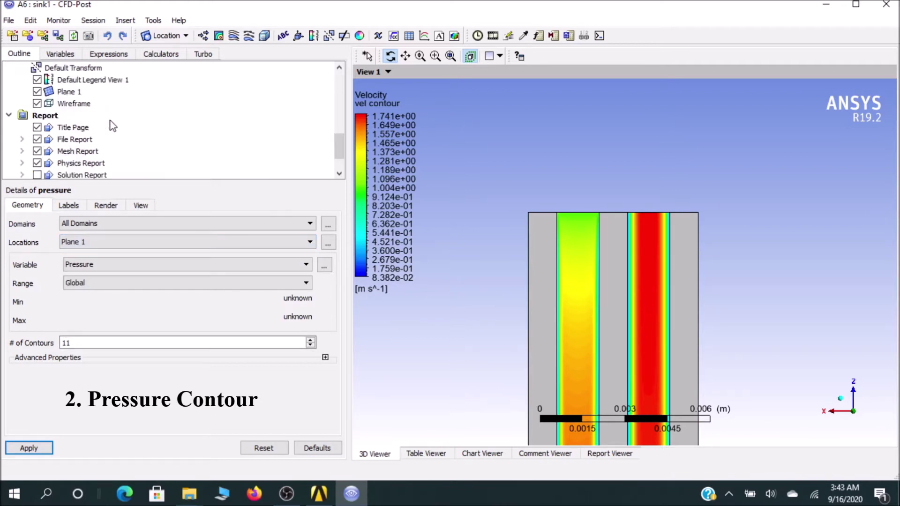
{"action": "left_click", "coordinate": [36, 92]}
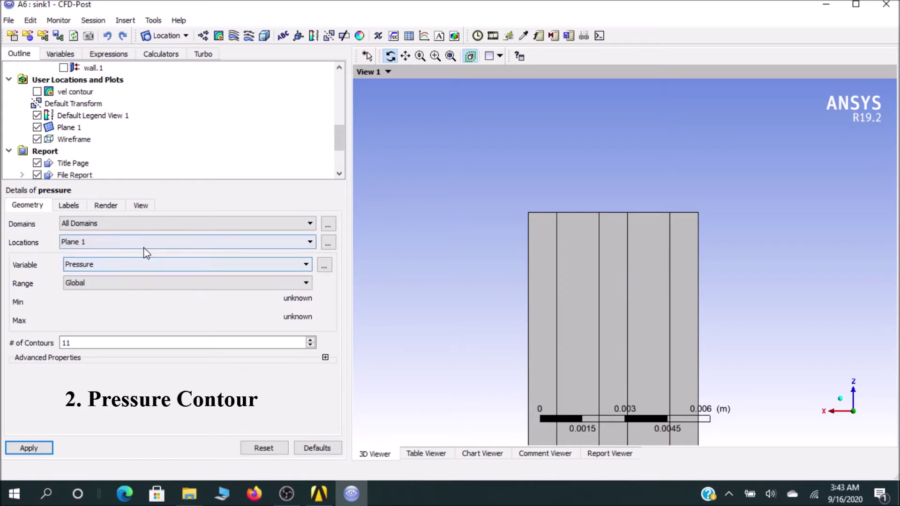
{"action": "left_click", "coordinate": [128, 264]}
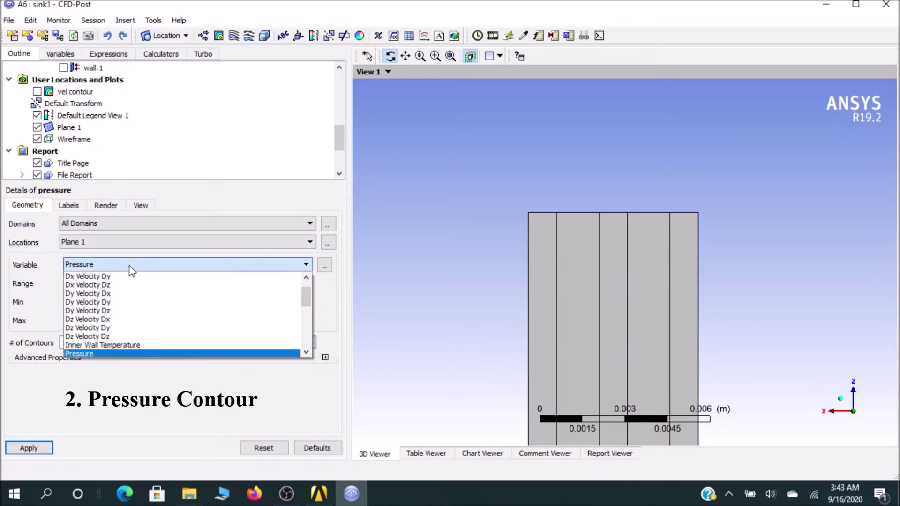
{"action": "left_click", "coordinate": [128, 352]}
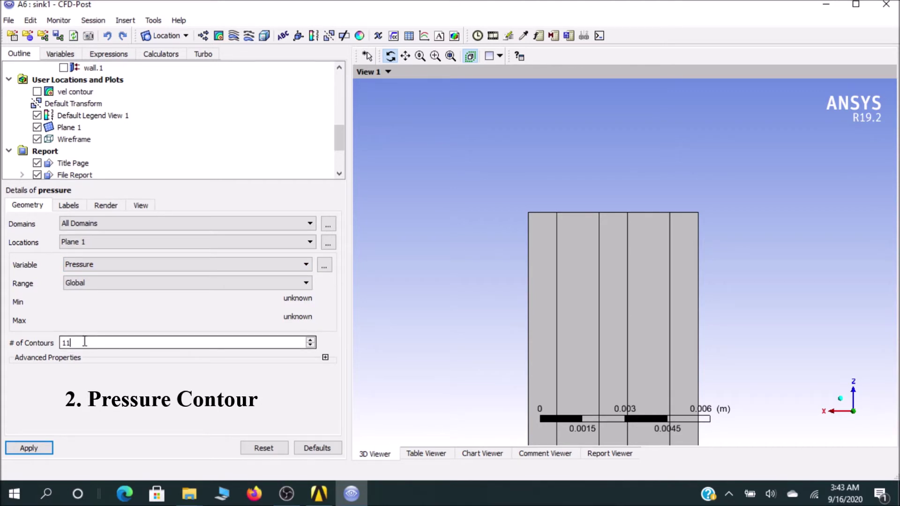
{"action": "left_click", "coordinate": [28, 448]}
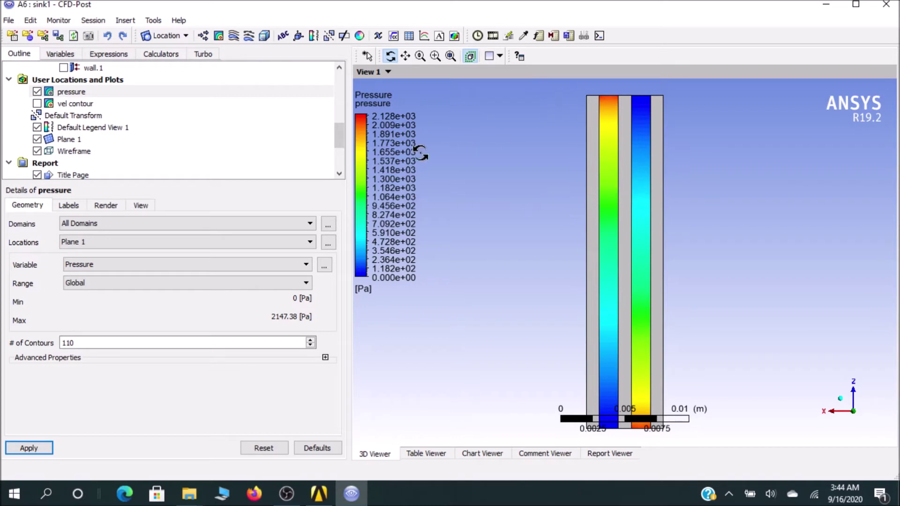
Scroll the Outline tree down once the 0–2147.38 Pa pressure contour renders.
{"action": "scroll", "coordinate": [180, 158], "scroll_direction": "down", "scroll_amount": 2}
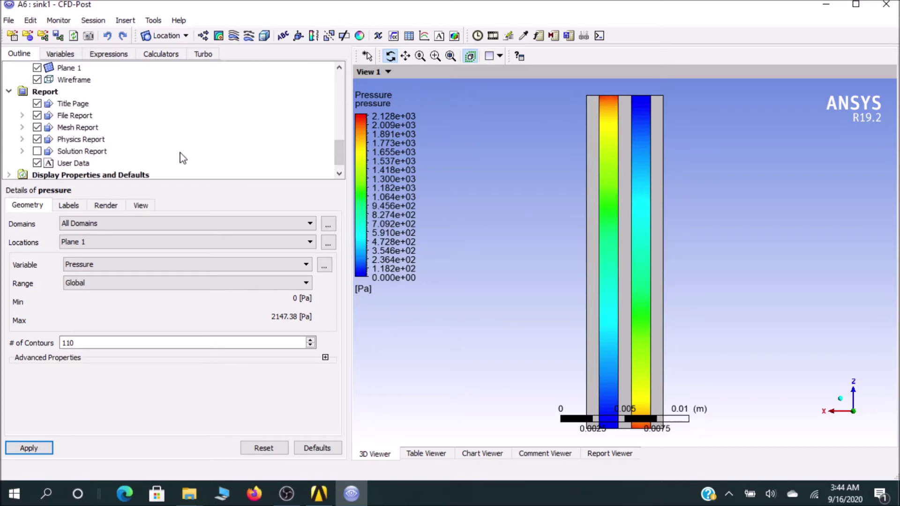
Add Vector 1 showing Velocity on Plane 1, hide the pressure contour, and zoom into the channels.
{"action": "left_click", "coordinate": [203, 35]}
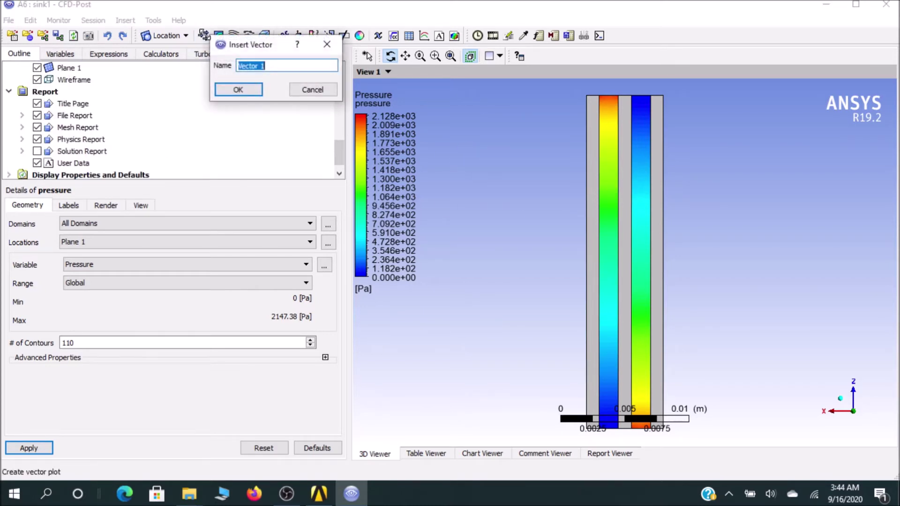
{"action": "left_click", "coordinate": [238, 89]}
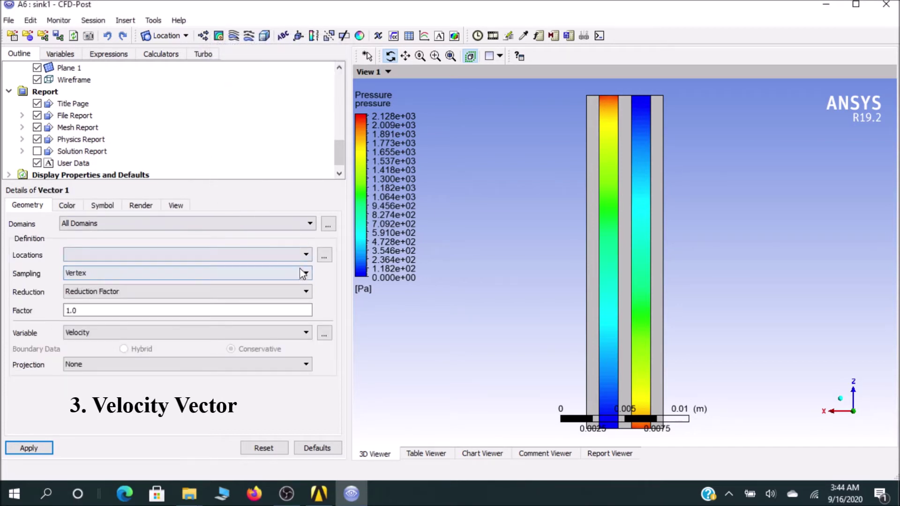
{"action": "left_click", "coordinate": [306, 255]}
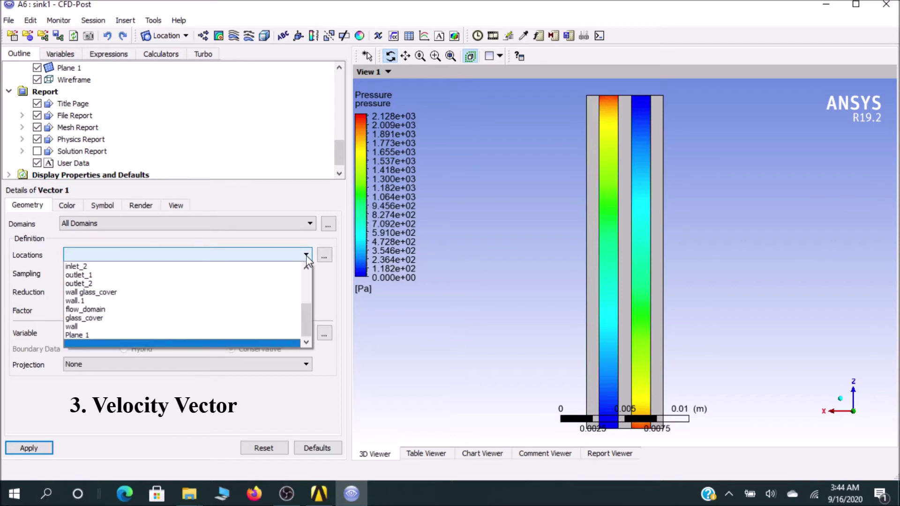
{"action": "left_click", "coordinate": [259, 335]}
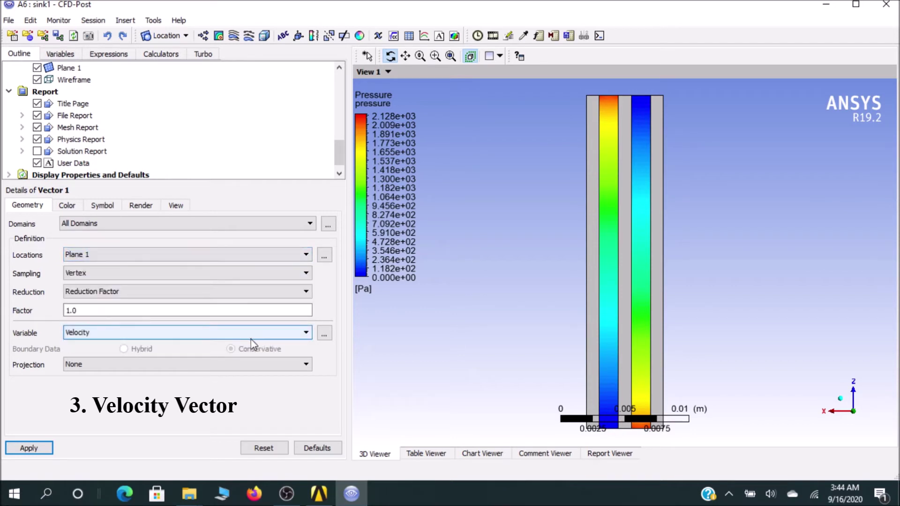
{"action": "left_click", "coordinate": [29, 448]}
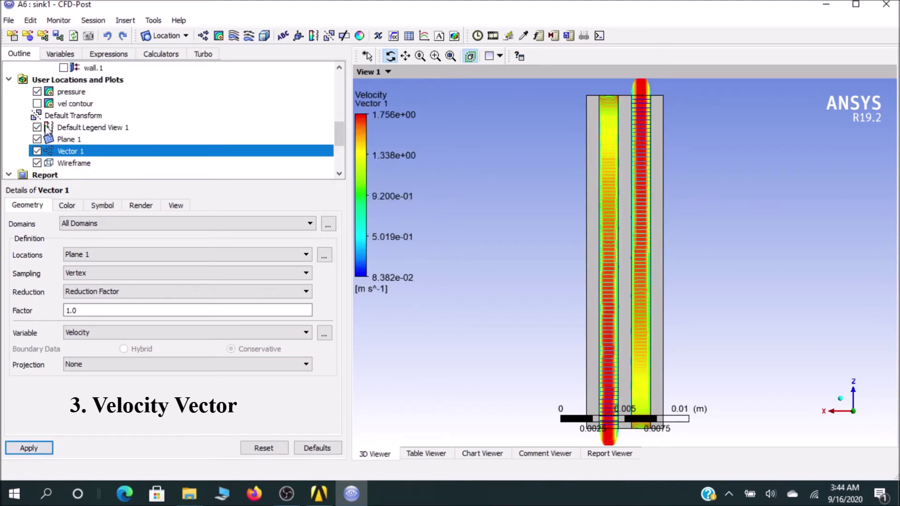
{"action": "left_click", "coordinate": [37, 92]}
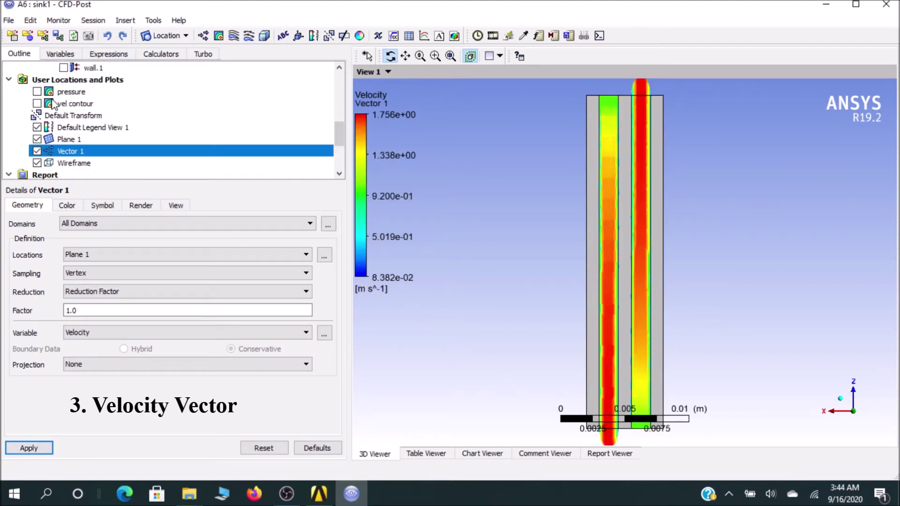
{"action": "right_click_drag", "start_coordinate": [546, 246], "coordinate": [674, 314]}
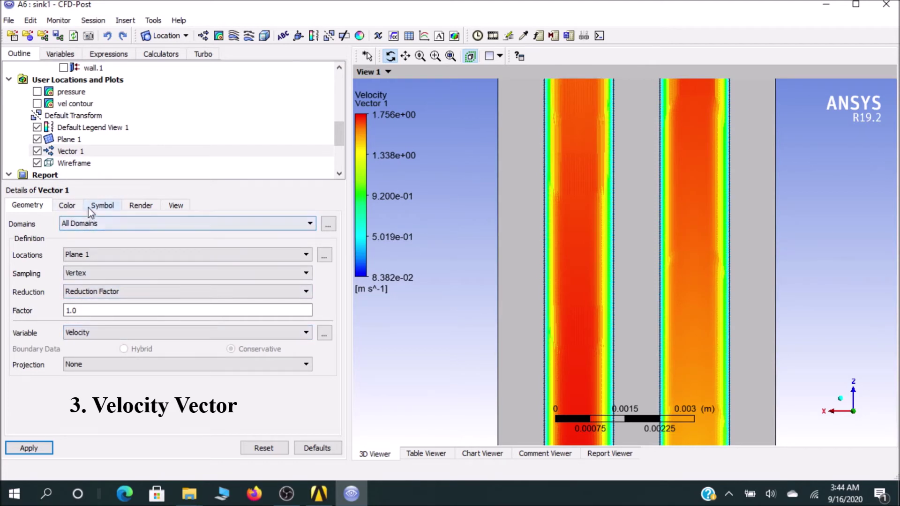
Shrink the Vector 1 arrow symbol size to 0.13.
{"action": "left_click", "coordinate": [116, 209]}
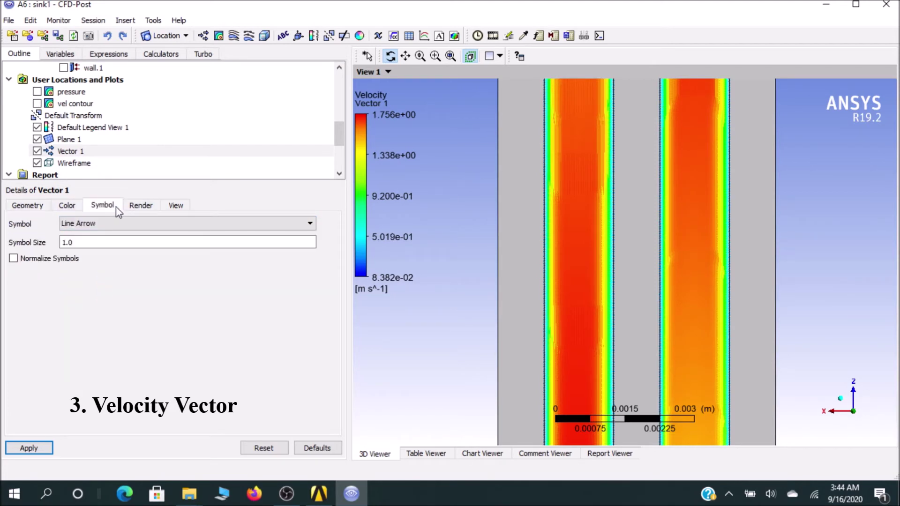
{"action": "left_click", "coordinate": [75, 244]}
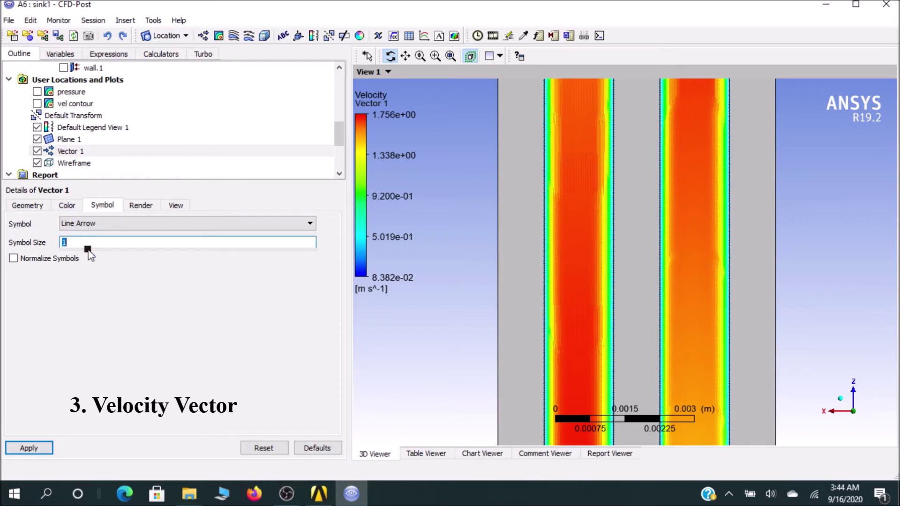
{"action": "left_click_drag", "start_coordinate": [88, 250], "coordinate": [71, 249]}
{"action": "left_click", "coordinate": [29, 449]}
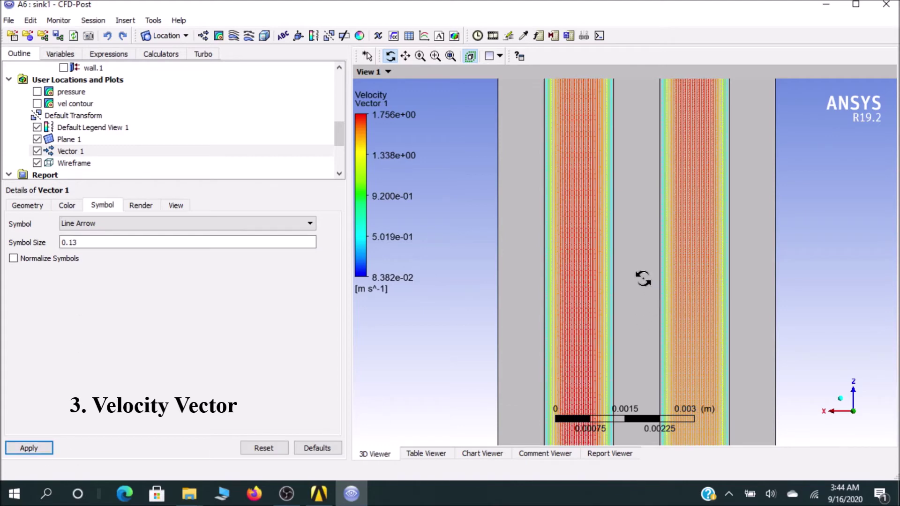
Change the Vector 1 symbol from Line Arrow to Arrow3D.
{"action": "right_click_drag", "start_coordinate": [568, 256], "coordinate": [663, 306]}
{"action": "scroll", "coordinate": [579, 287], "scroll_direction": "down", "scroll_amount": 3}
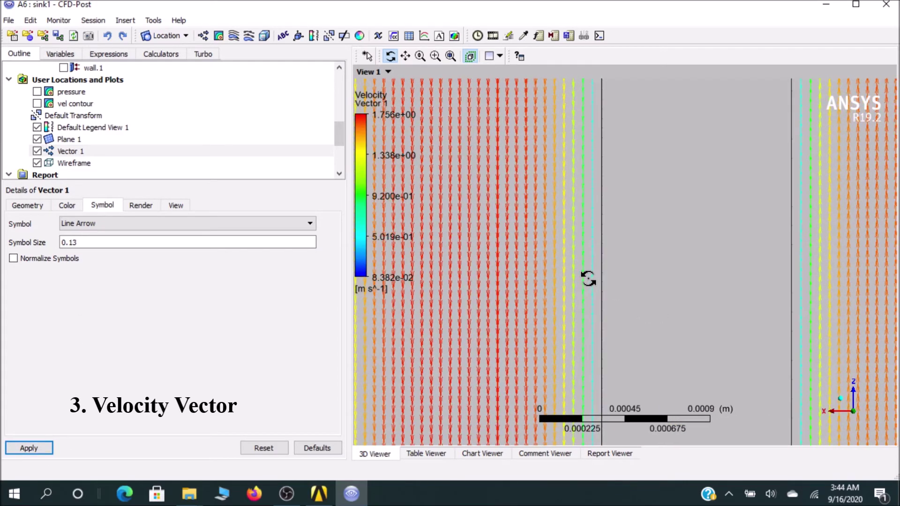
{"action": "left_click", "coordinate": [126, 223]}
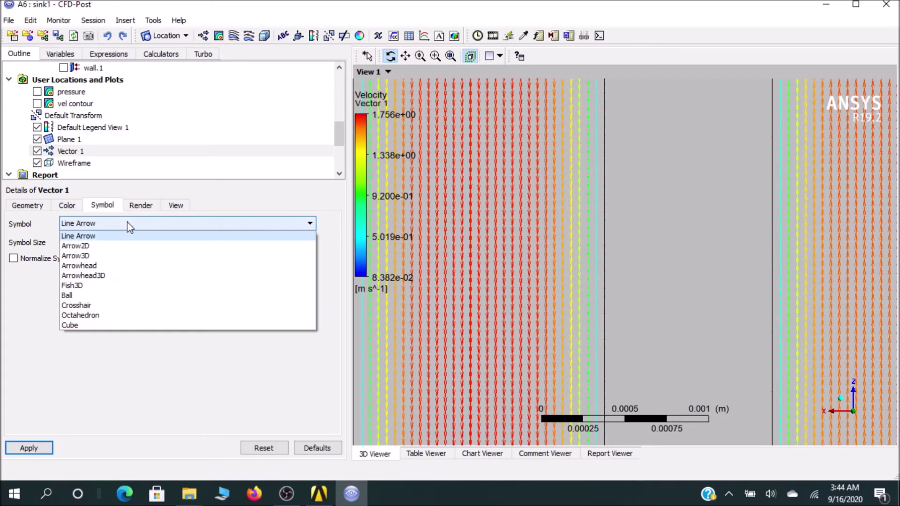
{"action": "left_click", "coordinate": [119, 256]}
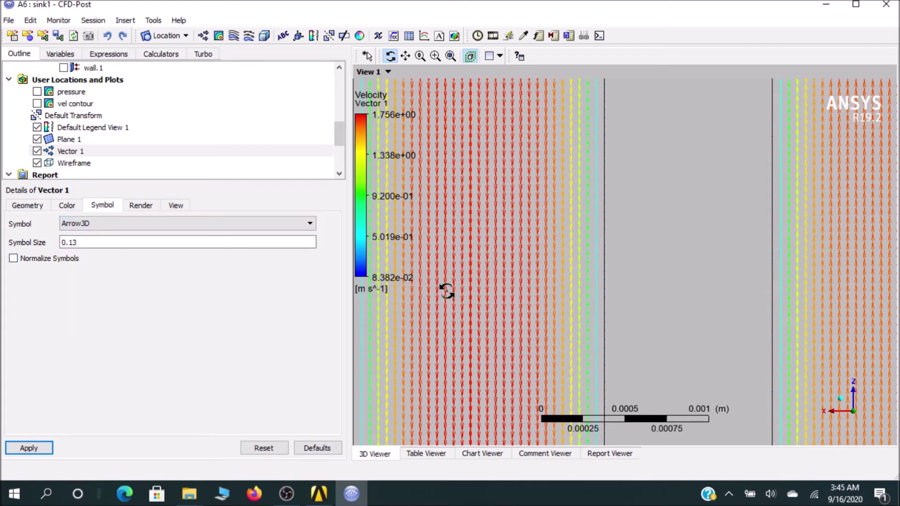
{"action": "left_click", "coordinate": [29, 448]}
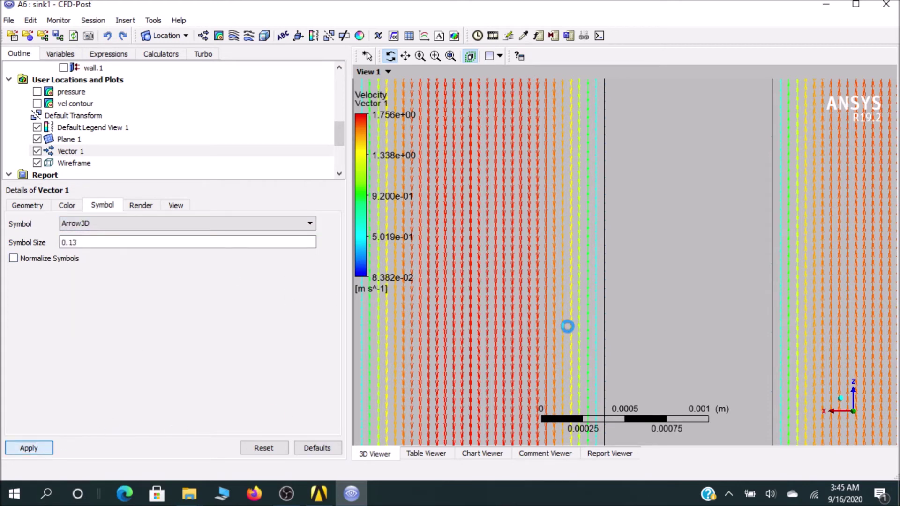
Zoom out from the vector plane to see the whole channel region.
{"action": "left_click", "coordinate": [567, 286]}
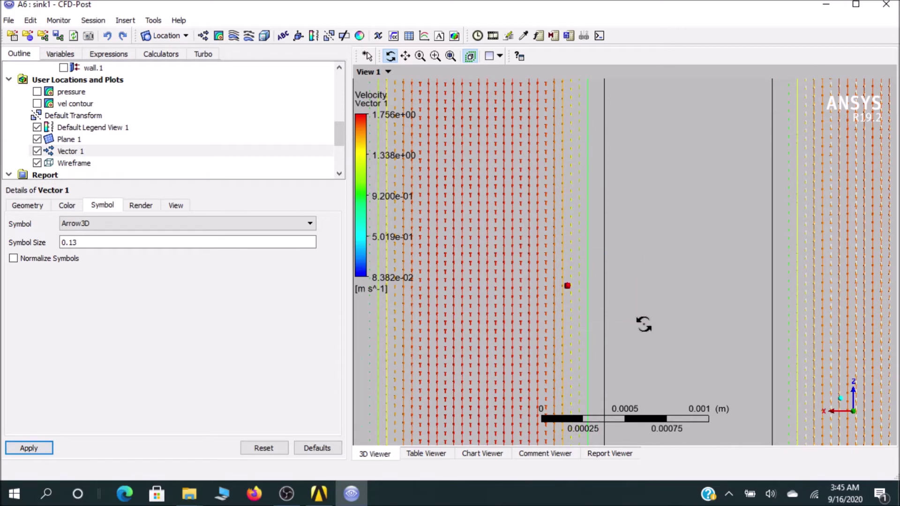
{"action": "scroll", "coordinate": [642, 324], "scroll_direction": "up", "scroll_amount": 5}
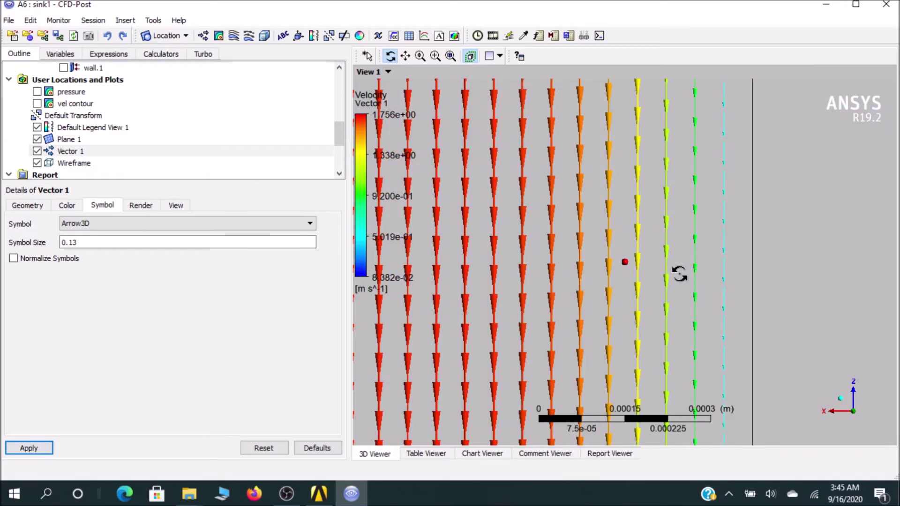
{"action": "scroll", "coordinate": [682, 274], "scroll_direction": "down", "scroll_amount": 5}
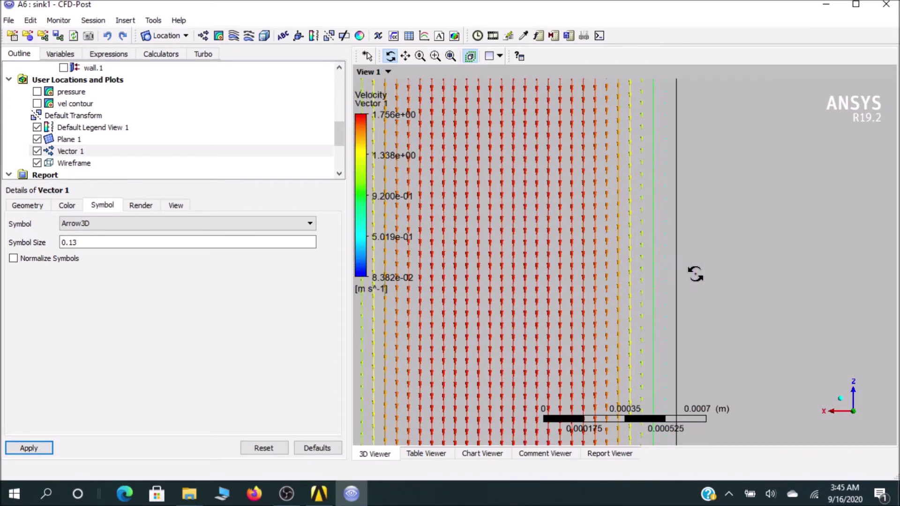
{"action": "scroll", "coordinate": [695, 274], "scroll_direction": "down", "scroll_amount": 3}
{"action": "scroll", "coordinate": [695, 277], "scroll_direction": "down", "scroll_amount": 2}
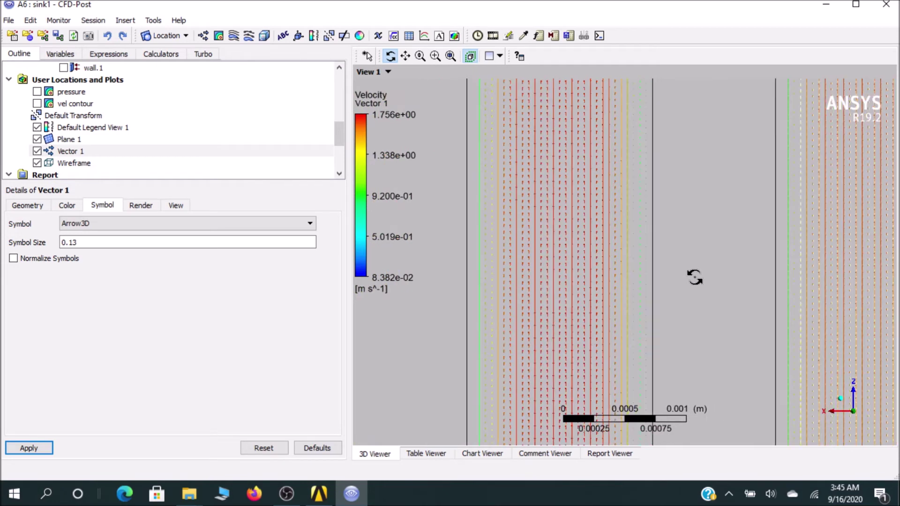
{"action": "scroll", "coordinate": [695, 278], "scroll_direction": "down", "scroll_amount": 2}
{"action": "scroll", "coordinate": [693, 277], "scroll_direction": "down", "scroll_amount": 2}
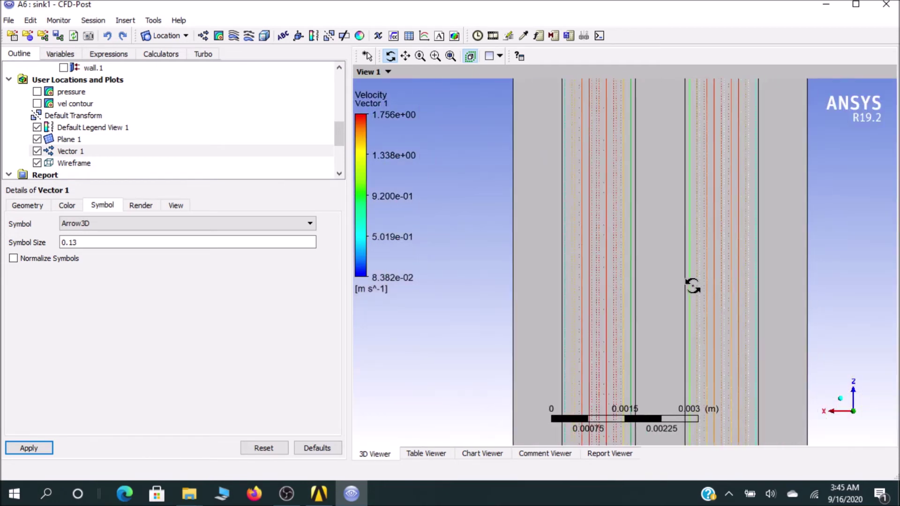
{"action": "scroll", "coordinate": [693, 287], "scroll_direction": "down", "scroll_amount": 4}
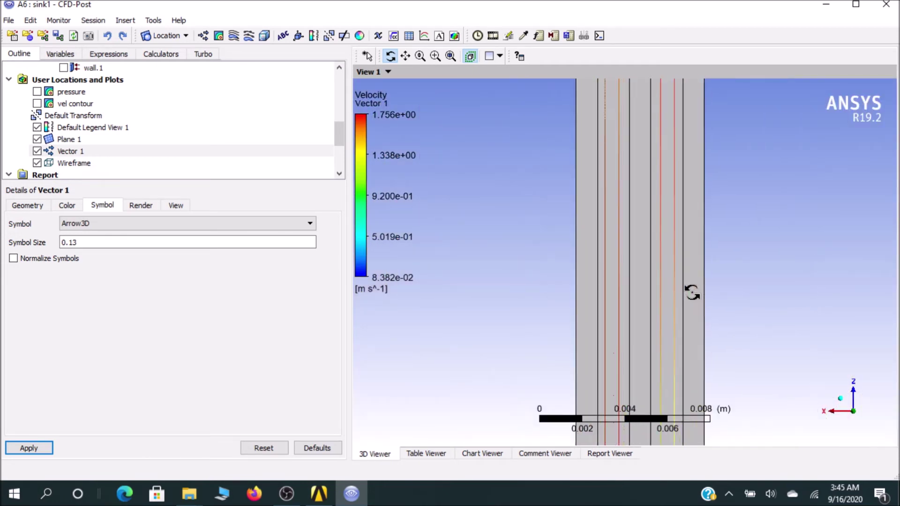
Zoom in on the 3D arrows beside the wall and show Vector 1's render settings.
{"action": "right_click_drag", "start_coordinate": [561, 146], "coordinate": [764, 328]}
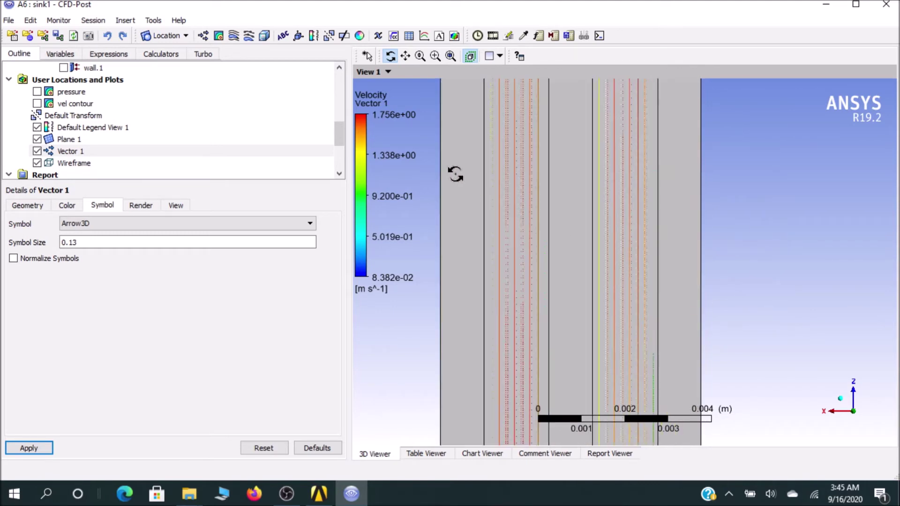
{"action": "right_click_drag", "start_coordinate": [471, 211], "coordinate": [741, 398]}
{"action": "right_click_drag", "start_coordinate": [543, 263], "coordinate": [774, 397]}
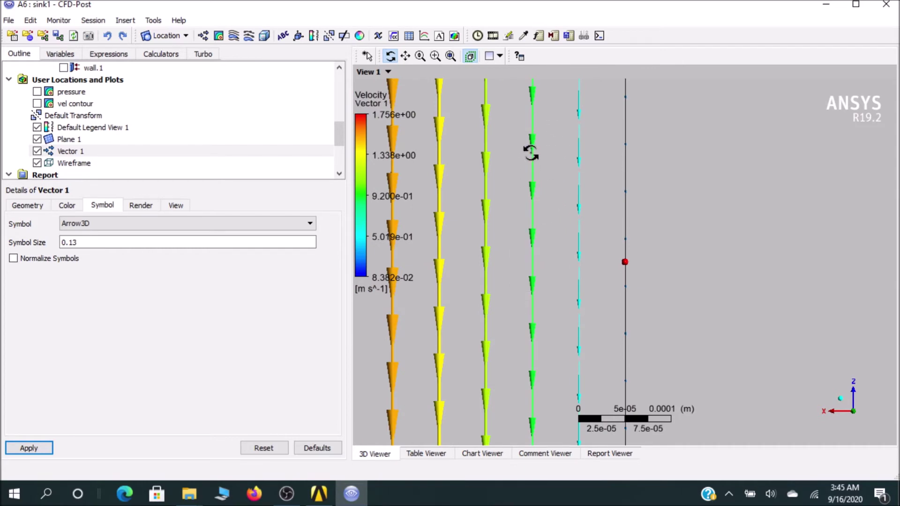
{"action": "scroll", "coordinate": [811, 264], "scroll_direction": "down", "scroll_amount": 2}
{"action": "scroll", "coordinate": [811, 263], "scroll_direction": "down", "scroll_amount": 5}
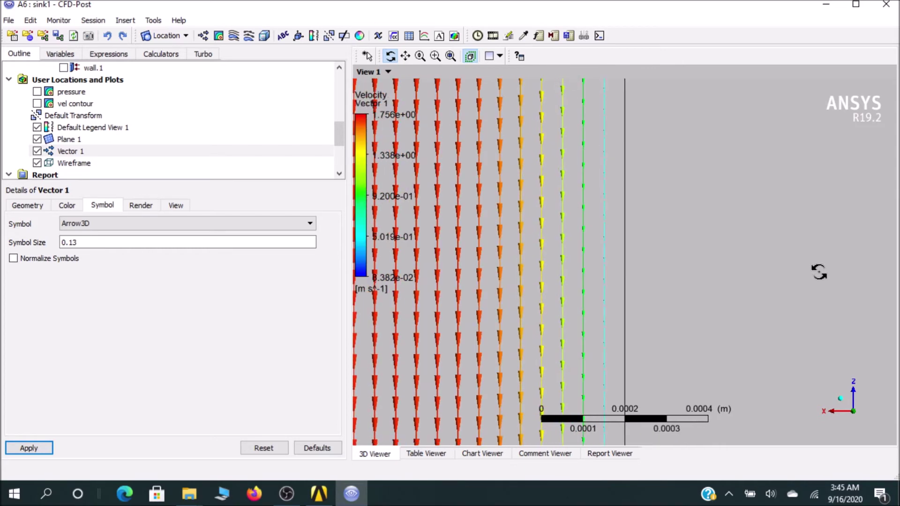
{"action": "scroll", "coordinate": [820, 272], "scroll_direction": "down", "scroll_amount": 4}
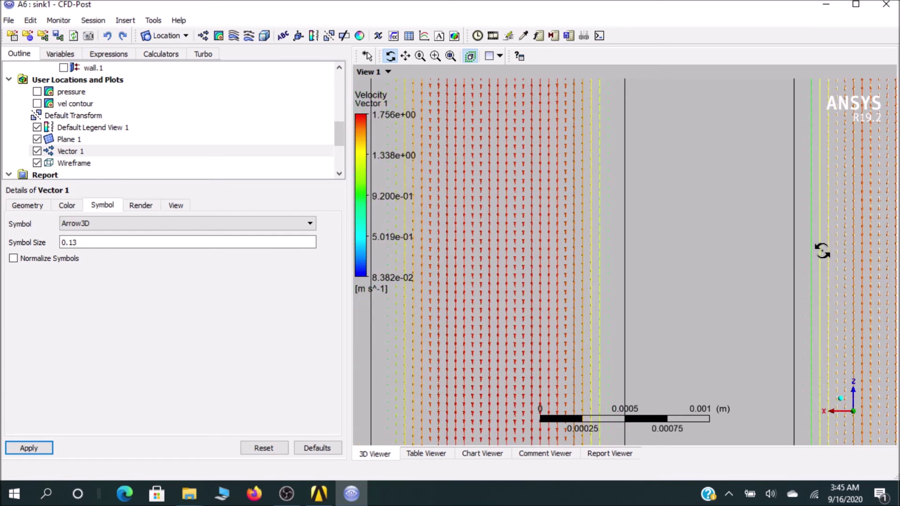
{"action": "right_click_drag", "start_coordinate": [821, 242], "coordinate": [896, 330]}
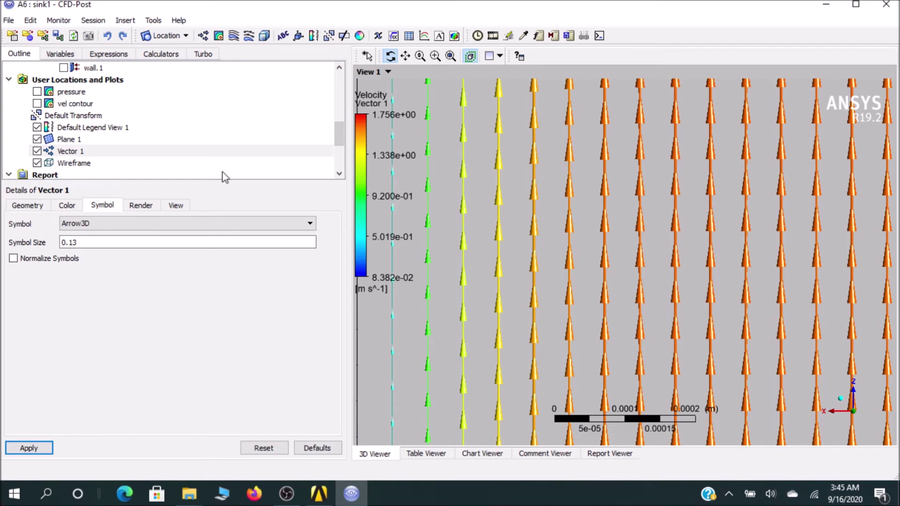
{"action": "left_click", "coordinate": [142, 206]}
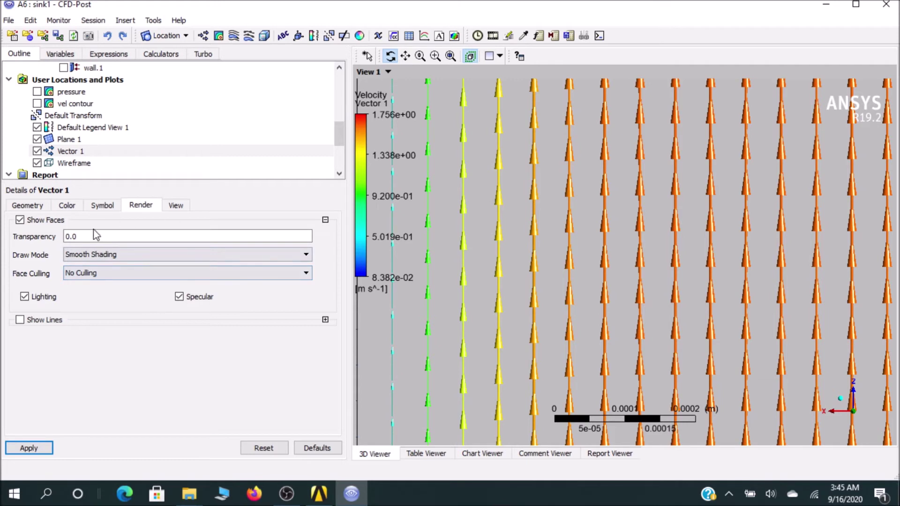
{"action": "left_click", "coordinate": [70, 209]}
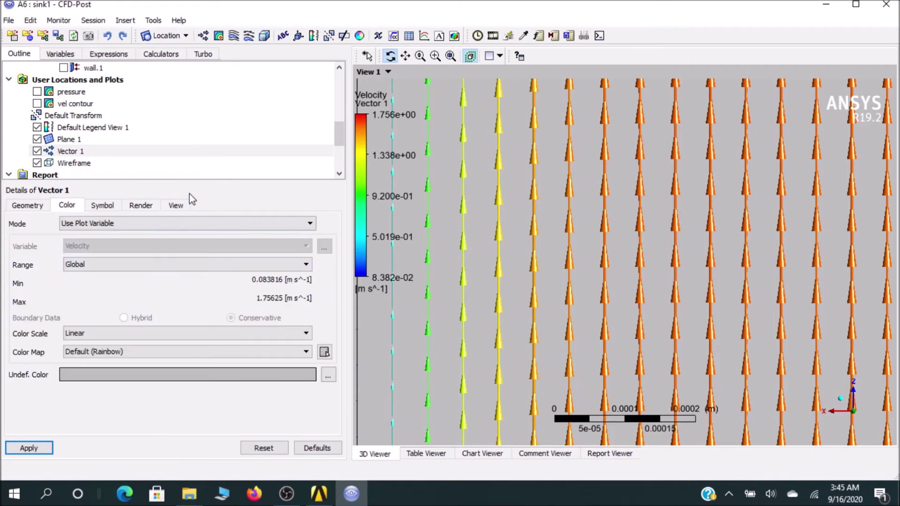
{"action": "left_click", "coordinate": [177, 205]}
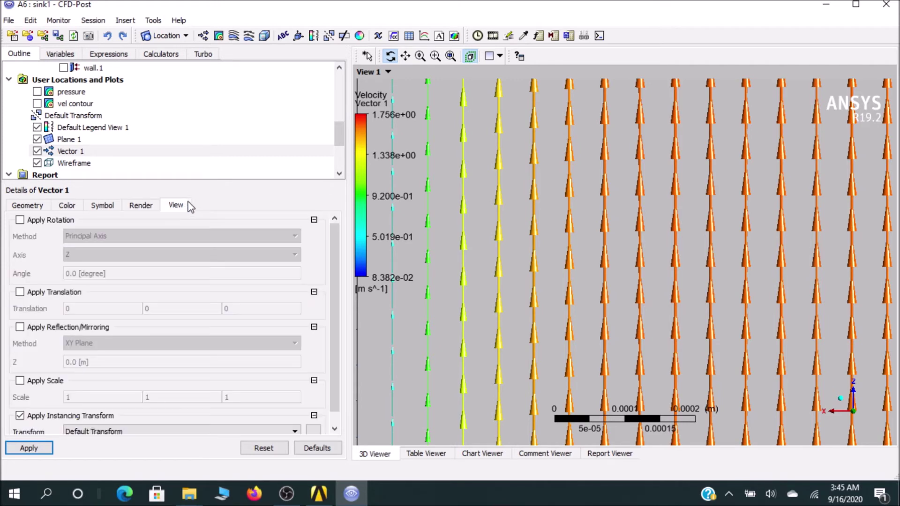
{"action": "left_click", "coordinate": [102, 206]}
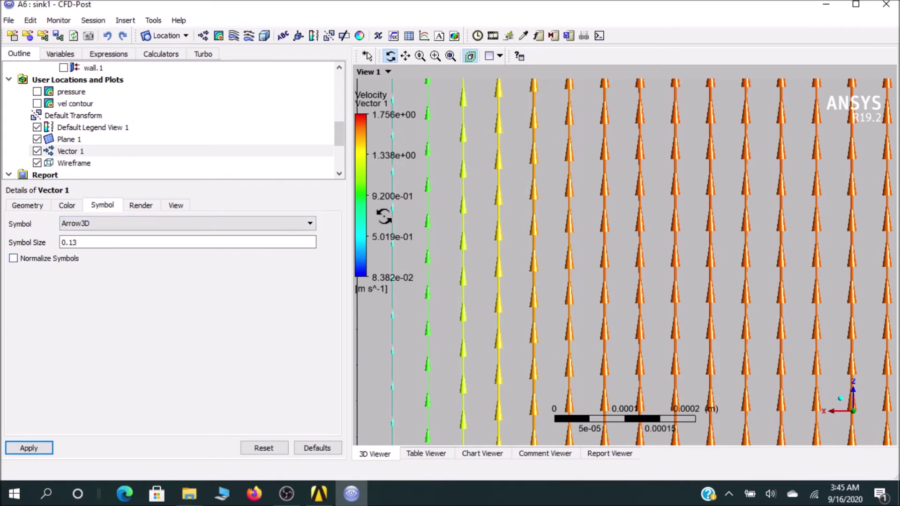
{"action": "scroll", "coordinate": [219, 140], "scroll_direction": "up", "scroll_amount": 2}
{"action": "left_click_drag", "start_coordinate": [337, 121], "coordinate": [265, 159]}
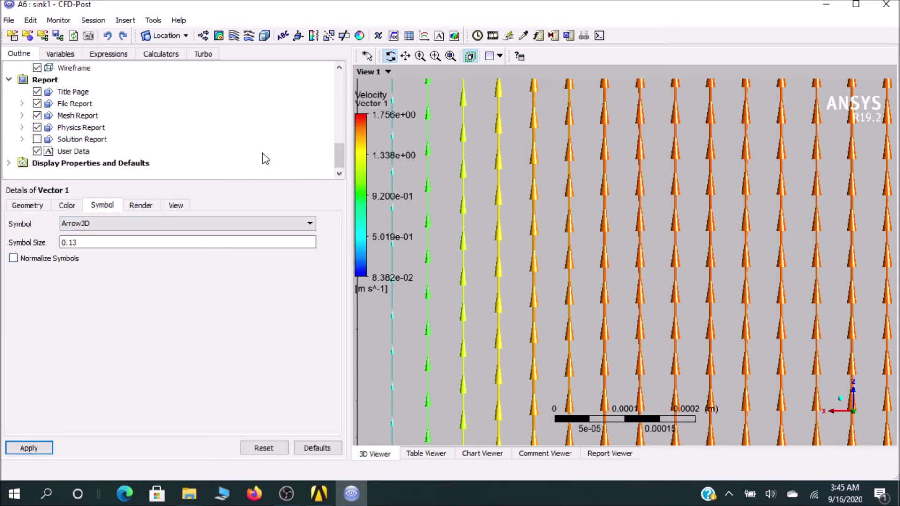
{"action": "scroll", "coordinate": [262, 152], "scroll_direction": "up", "scroll_amount": 4}
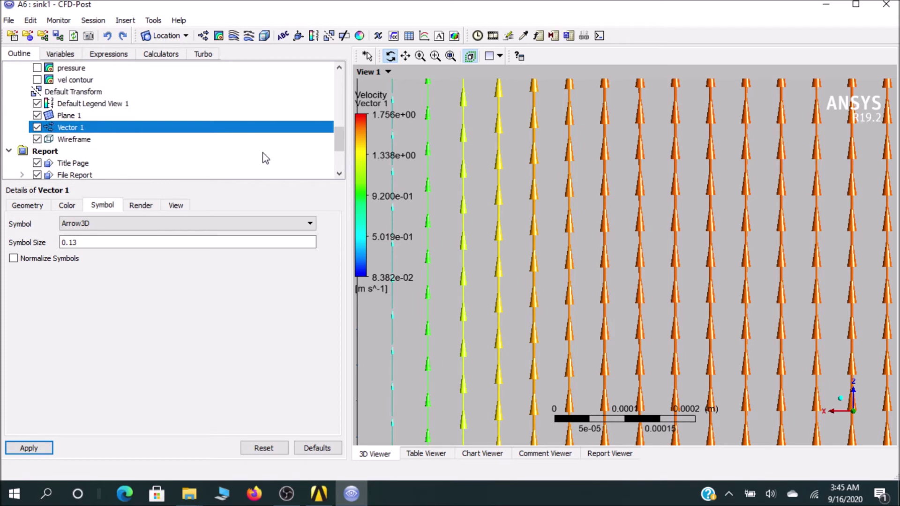
Insert Line 1 from (0.00175, 0.0004167, 0) to (0.00175, 0.0004167, 0.026) with 100 samples.
{"action": "left_click", "coordinate": [185, 37]}
{"action": "left_click", "coordinate": [168, 81]}
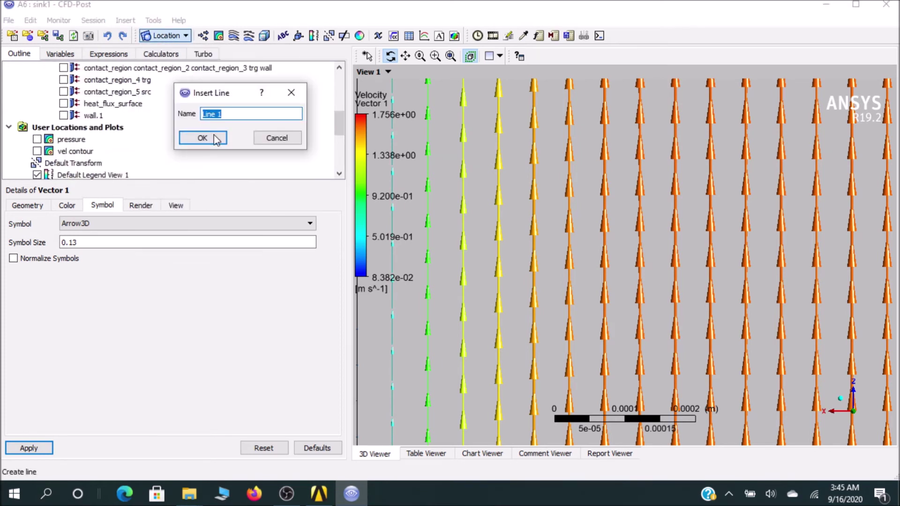
{"action": "left_click", "coordinate": [211, 137]}
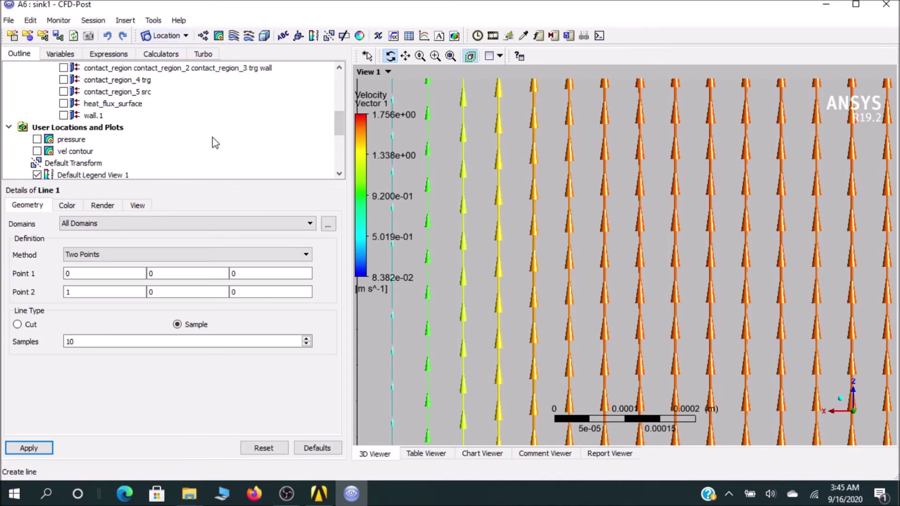
{"action": "left_click", "coordinate": [123, 275]}
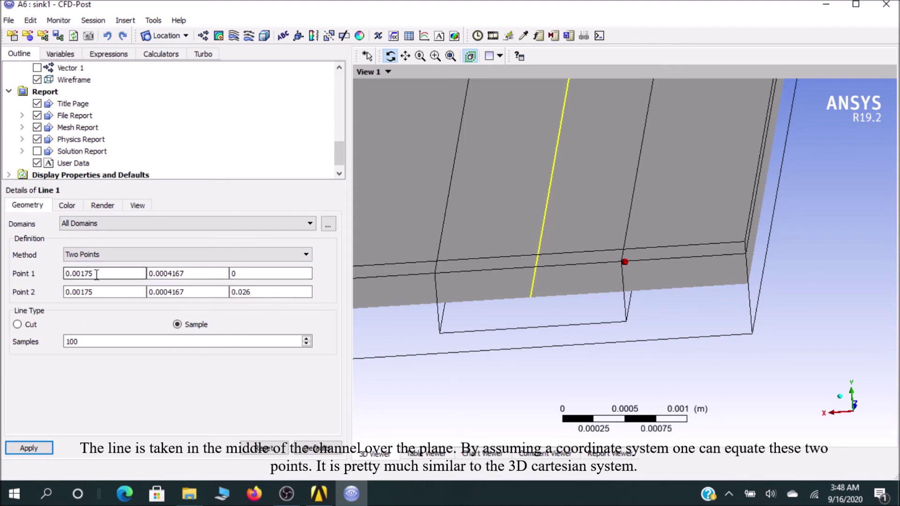
{"action": "left_click", "coordinate": [270, 278]}
{"action": "scroll", "coordinate": [546, 282], "scroll_direction": "down", "scroll_amount": 5}
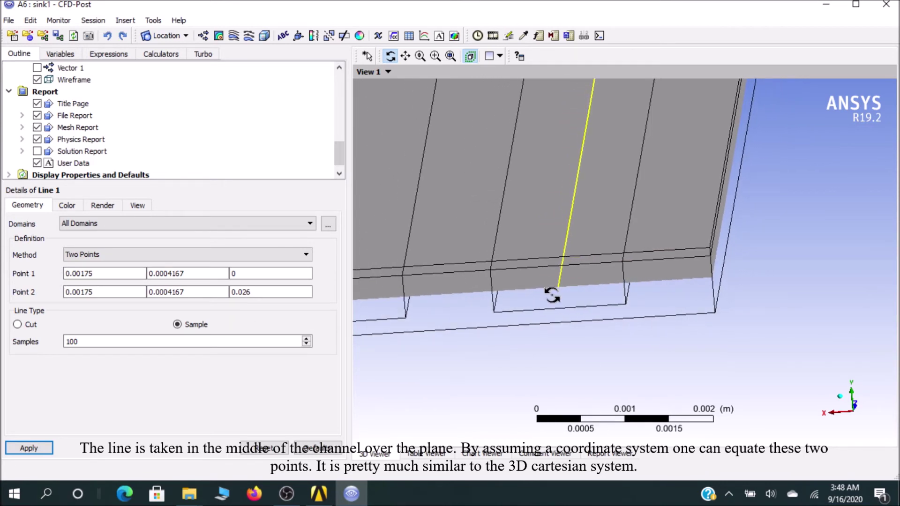
{"action": "left_click_drag", "start_coordinate": [552, 295], "coordinate": [555, 279]}
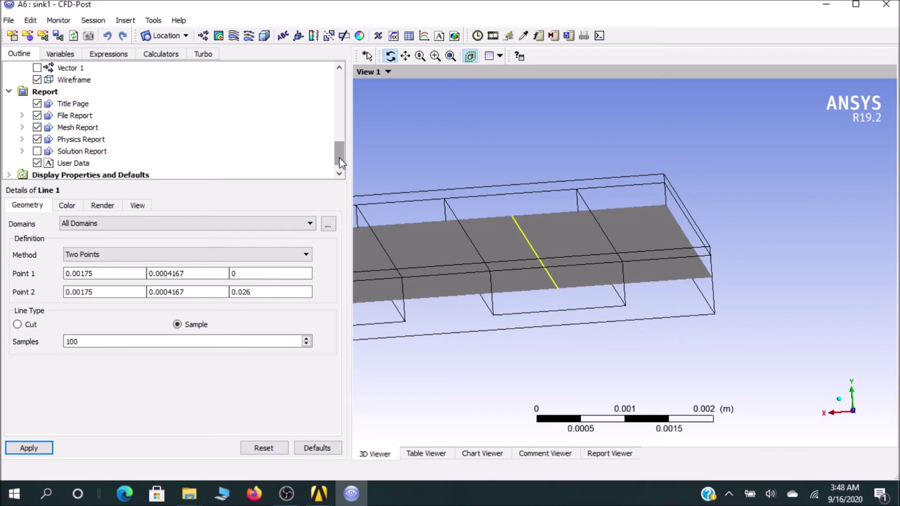
Insert Chart 1 and set its data series location to Line 1.
{"action": "left_click", "coordinate": [423, 37]}
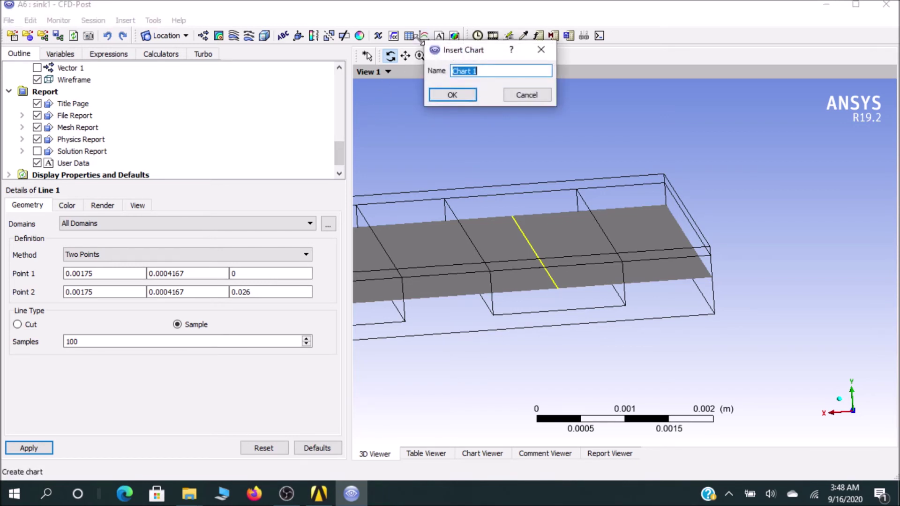
{"action": "left_click", "coordinate": [444, 96]}
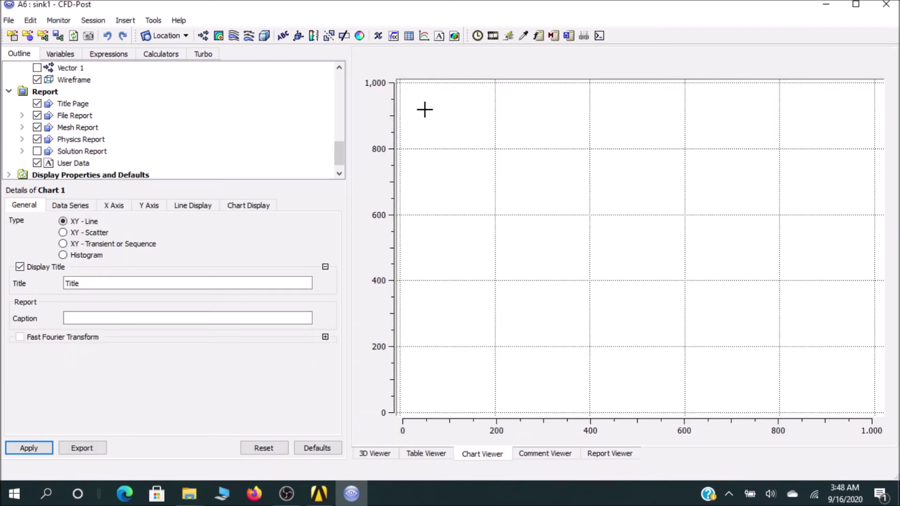
{"action": "left_click", "coordinate": [78, 206]}
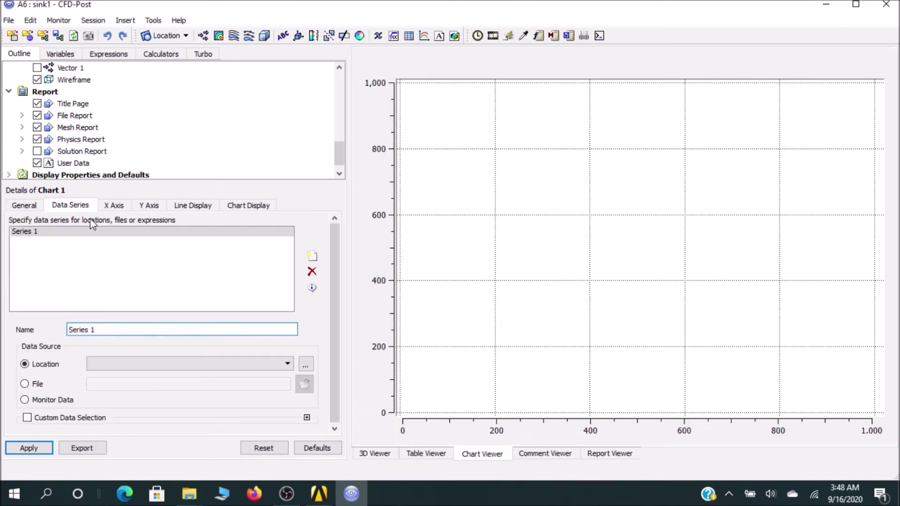
{"action": "left_click", "coordinate": [271, 366]}
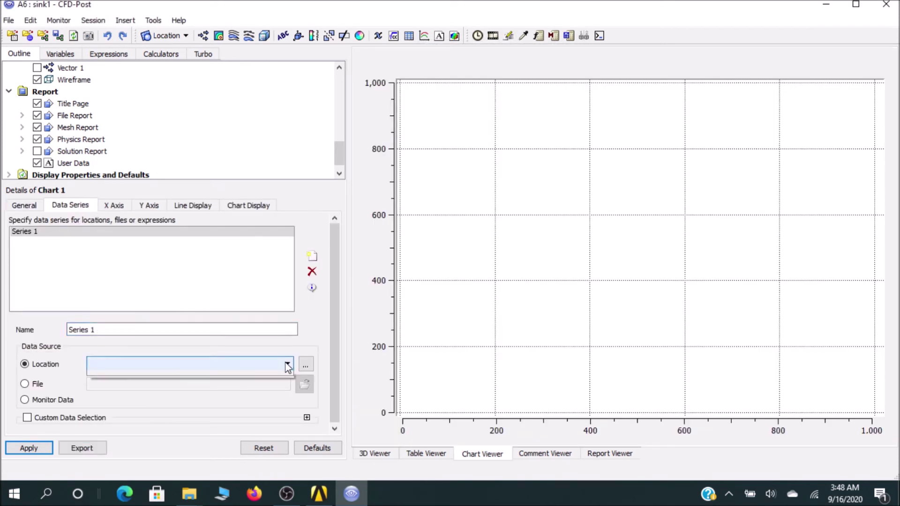
{"action": "left_click", "coordinate": [260, 377]}
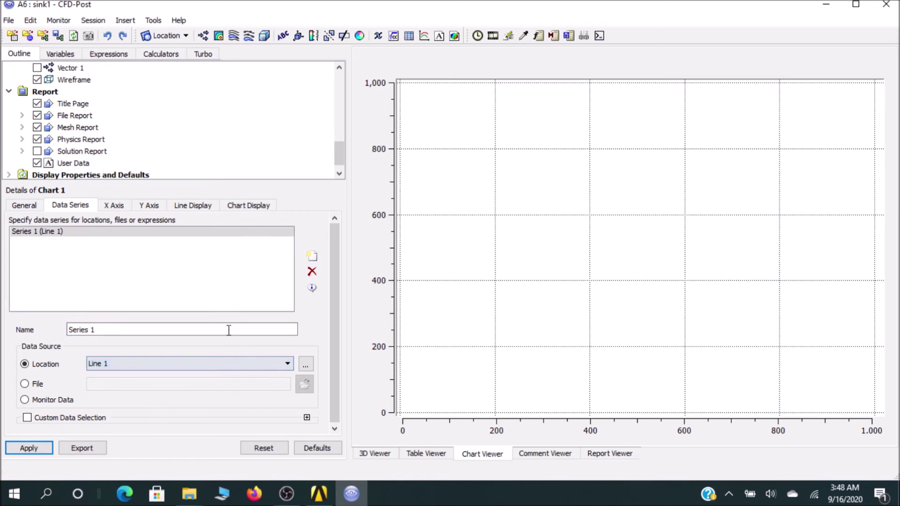
Set the chart's X axis variable to Z.
{"action": "left_click", "coordinate": [113, 206]}
{"action": "left_click", "coordinate": [195, 236]}
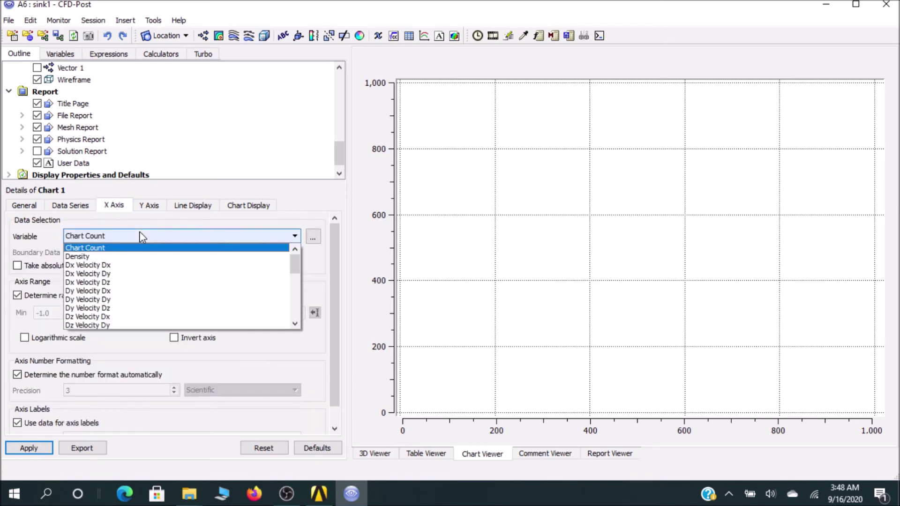
{"action": "scroll", "coordinate": [120, 312], "scroll_direction": "down", "scroll_amount": 10}
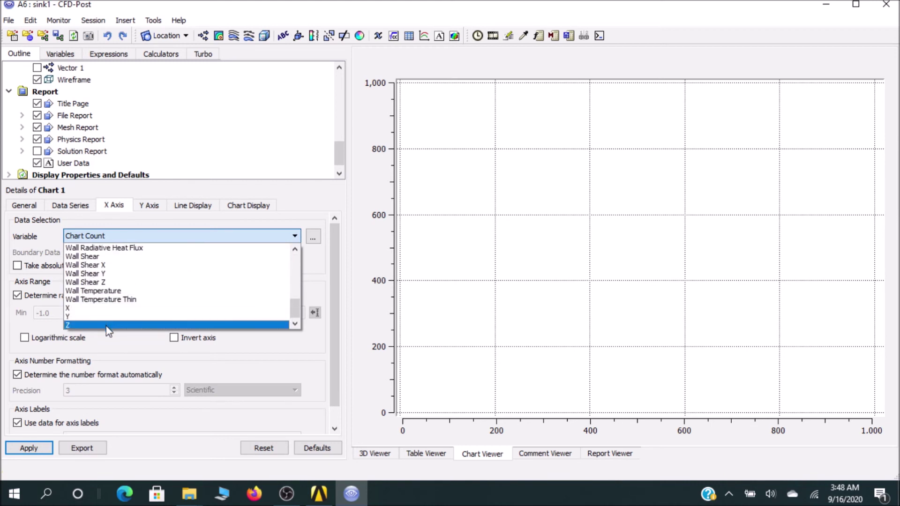
{"action": "left_click", "coordinate": [107, 325]}
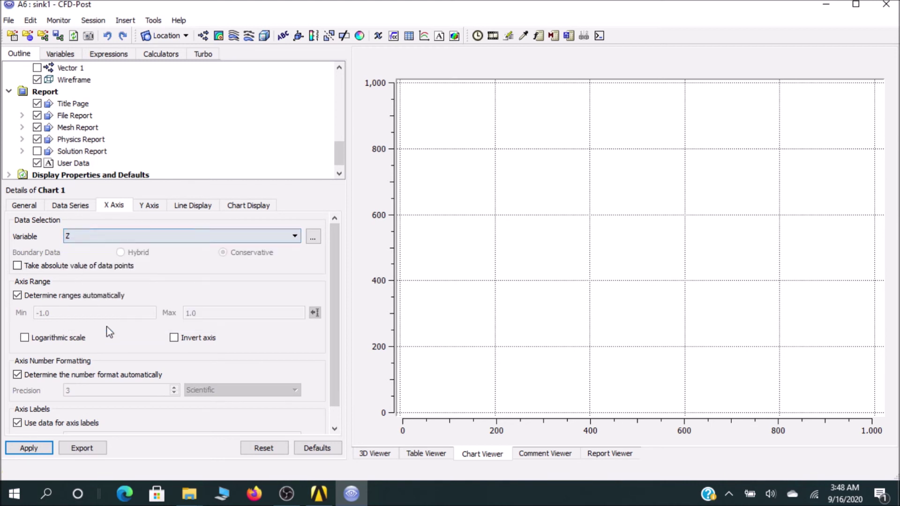
Set the Y axis variable to Velocity and apply to draw the chart.
{"action": "left_click", "coordinate": [150, 206]}
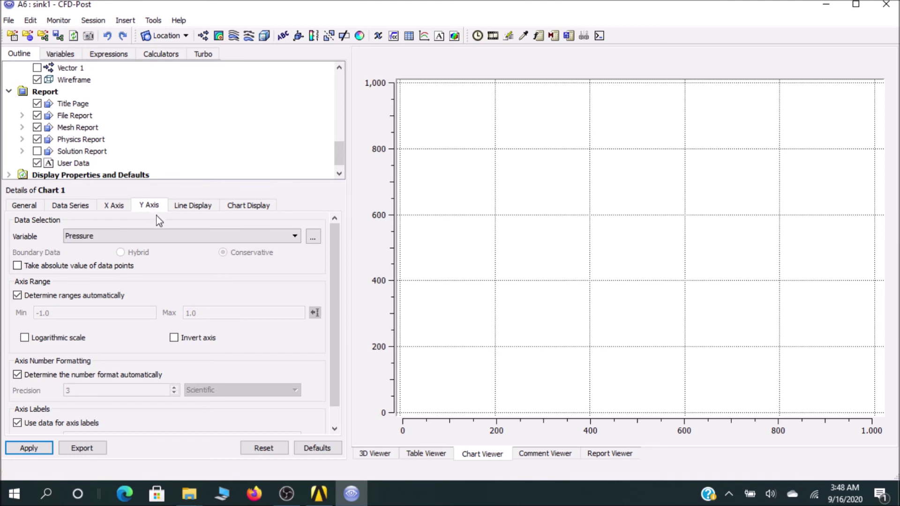
{"action": "left_click", "coordinate": [160, 236]}
{"action": "scroll", "coordinate": [143, 302], "scroll_direction": "down", "scroll_amount": 5}
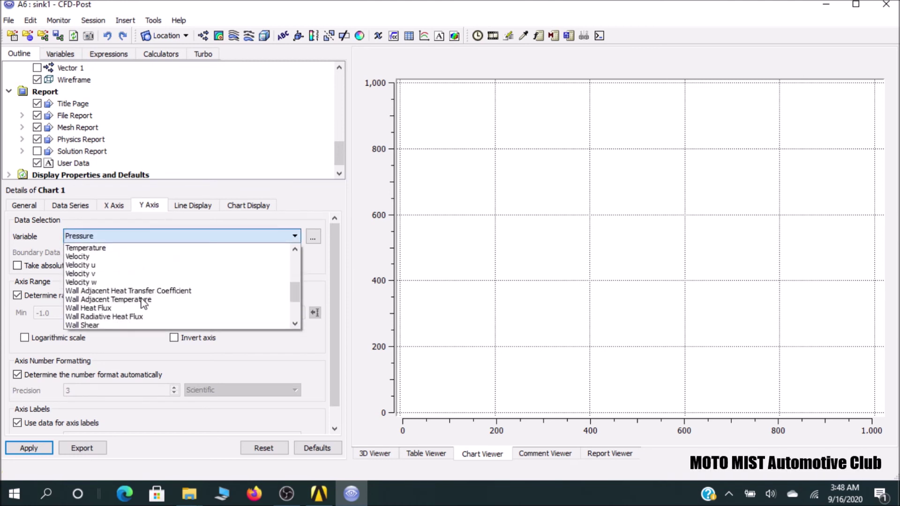
{"action": "scroll", "coordinate": [141, 302], "scroll_direction": "down", "scroll_amount": 2}
{"action": "scroll", "coordinate": [144, 297], "scroll_direction": "up", "scroll_amount": 10}
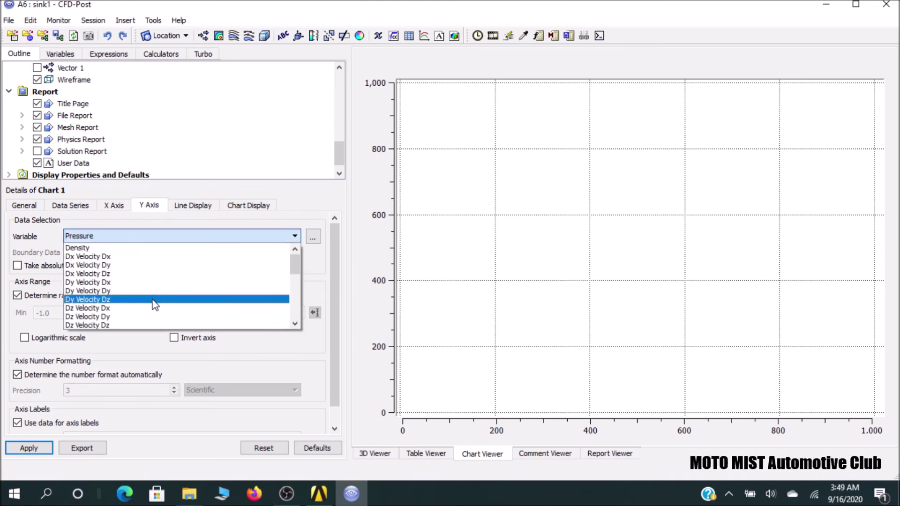
{"action": "scroll", "coordinate": [155, 305], "scroll_direction": "down", "scroll_amount": 4}
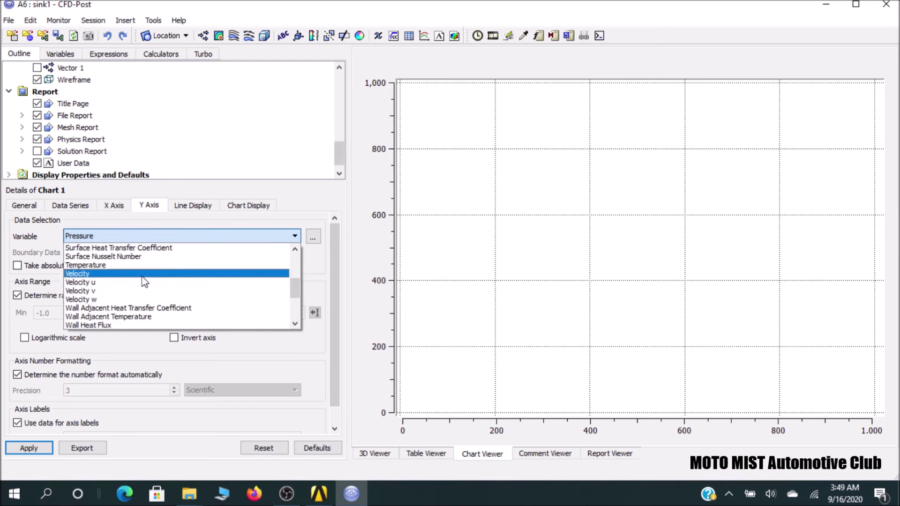
{"action": "left_click", "coordinate": [142, 276]}
{"action": "left_click", "coordinate": [40, 448]}
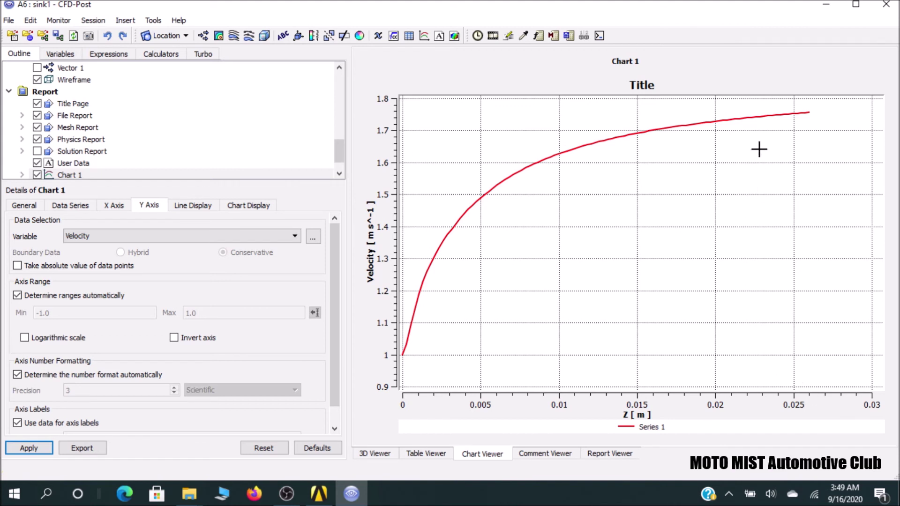
Redraw Chart 1 with Pressure on the Y axis, then select Temperature as the Y variable.
{"action": "left_click", "coordinate": [92, 239]}
{"action": "scroll", "coordinate": [96, 299], "scroll_direction": "down", "scroll_amount": 3}
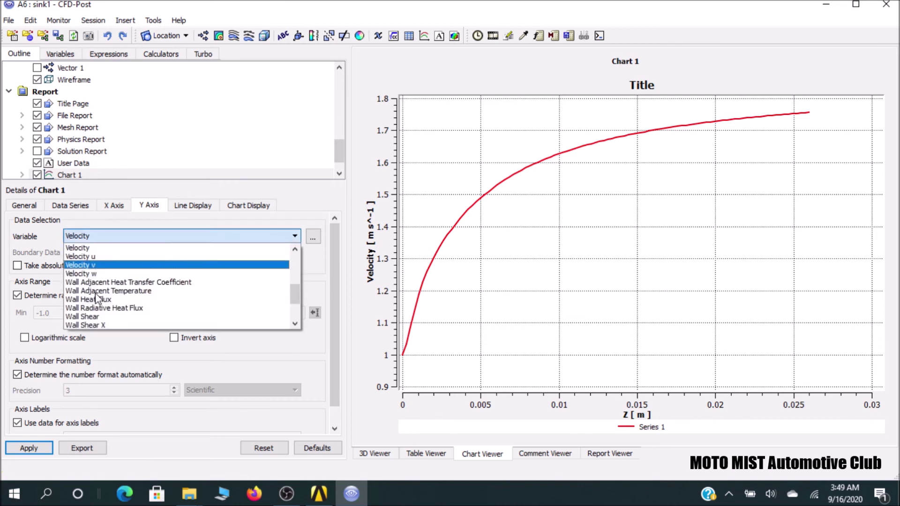
{"action": "scroll", "coordinate": [97, 302], "scroll_direction": "up", "scroll_amount": 3}
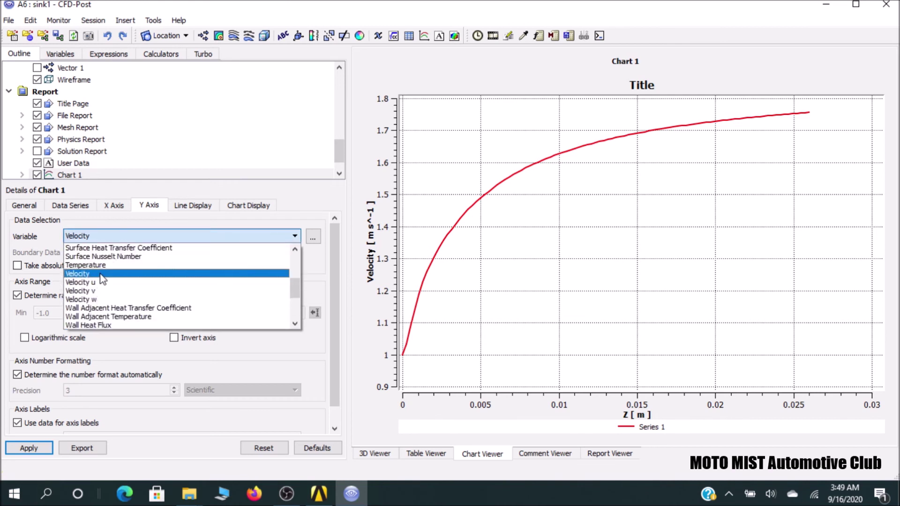
{"action": "scroll", "coordinate": [101, 281], "scroll_direction": "up", "scroll_amount": 4}
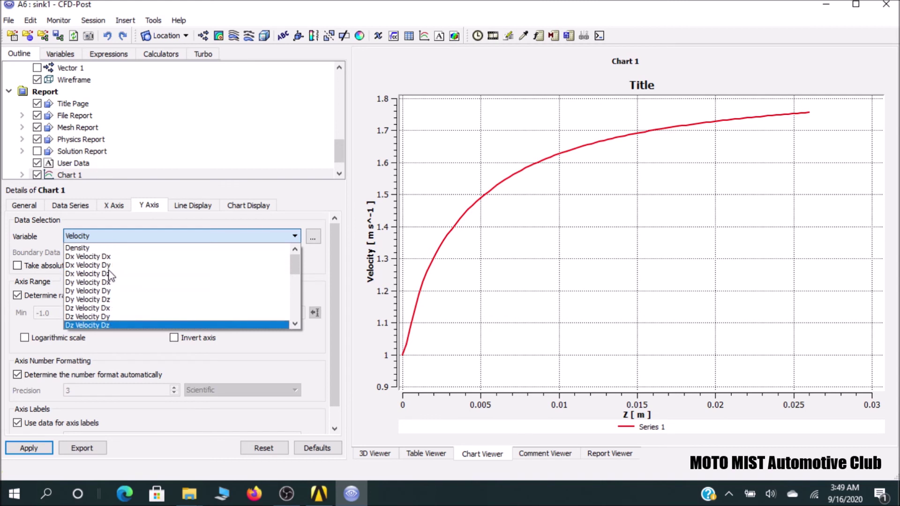
{"action": "scroll", "coordinate": [107, 267], "scroll_direction": "down", "scroll_amount": 3}
{"action": "left_click", "coordinate": [105, 265]}
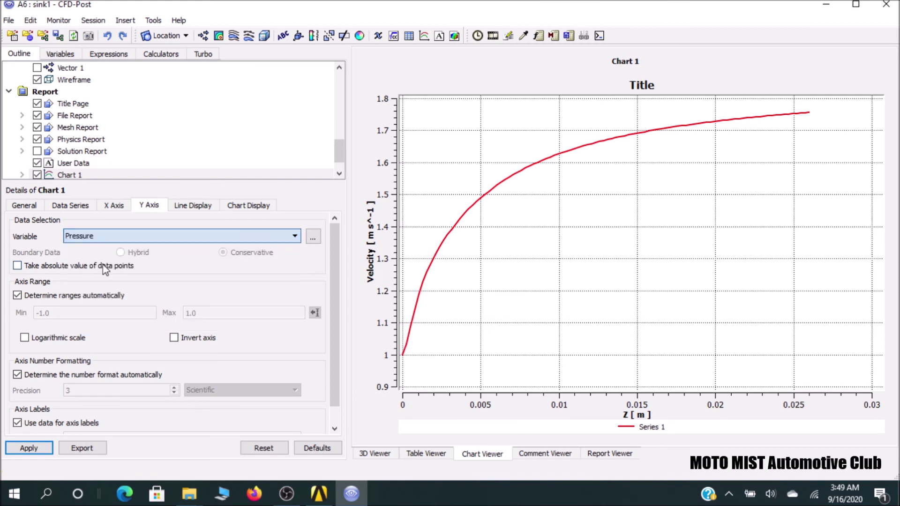
{"action": "left_click", "coordinate": [50, 449]}
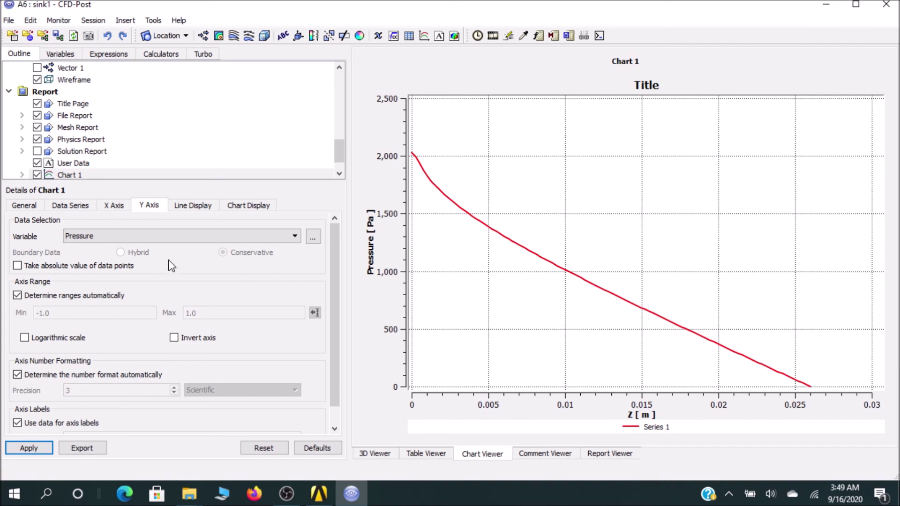
{"action": "left_click", "coordinate": [189, 237]}
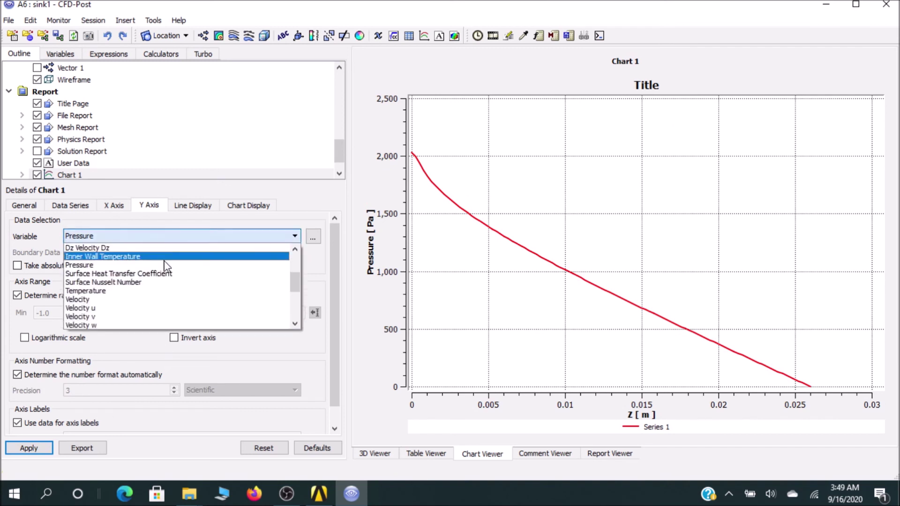
{"action": "left_click", "coordinate": [149, 291]}
Apply the change so Chart 1 plots Temperature along Z on Line 1.
{"action": "left_click", "coordinate": [28, 448]}
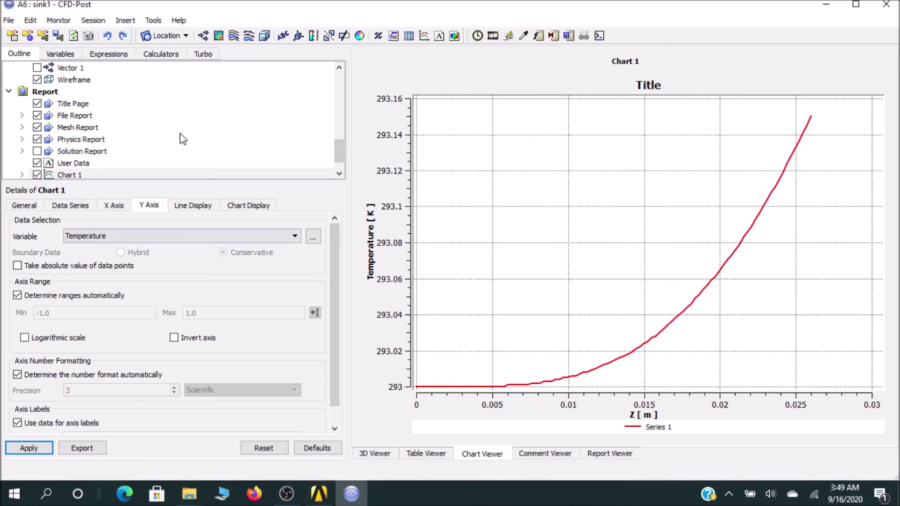
Save the CFD-Post project from the File menu.
{"action": "left_click", "coordinate": [9, 20]}
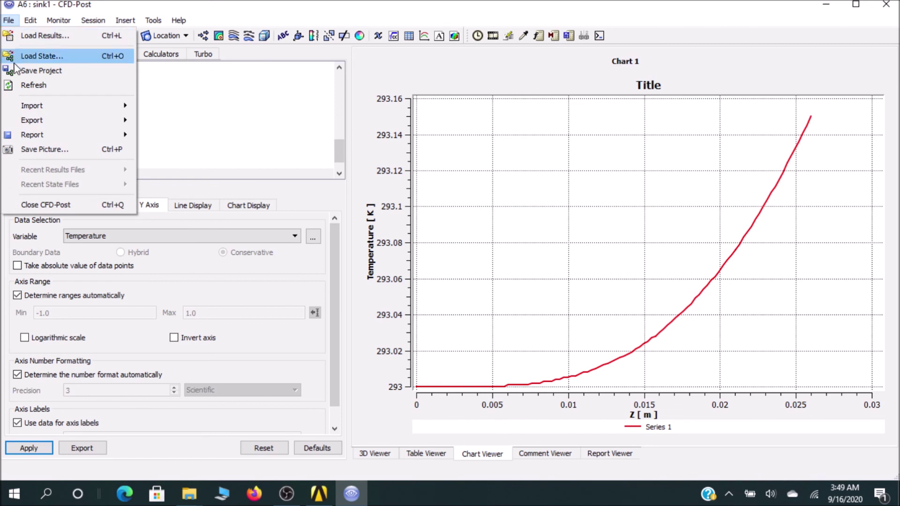
{"action": "left_click", "coordinate": [29, 69]}
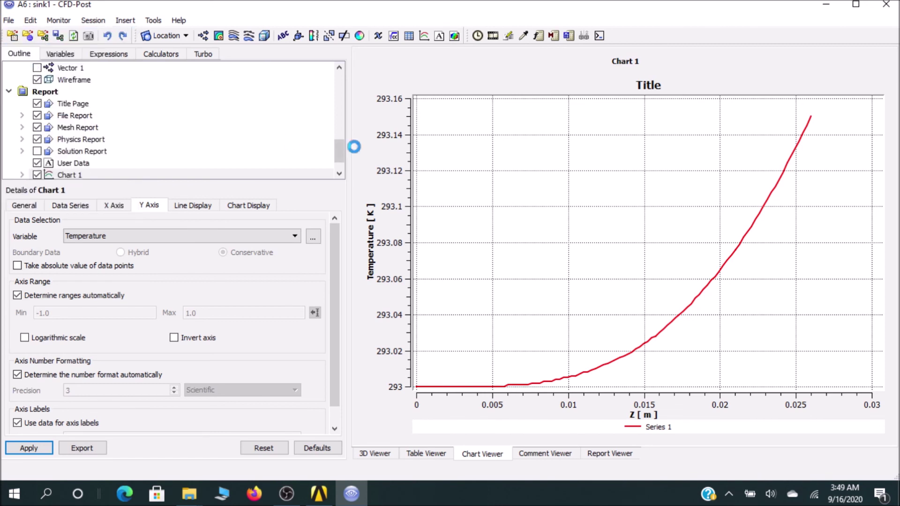